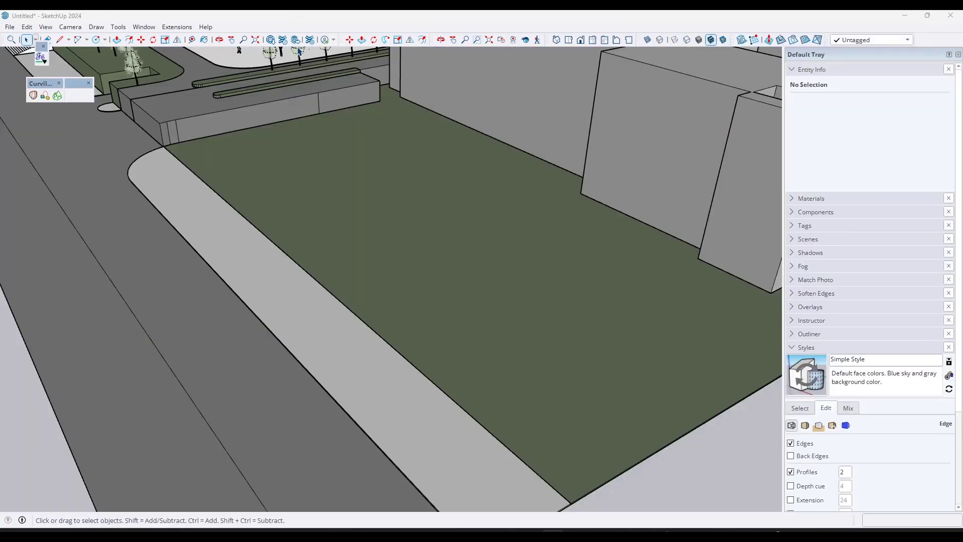
pyautogui.click(271, 40)
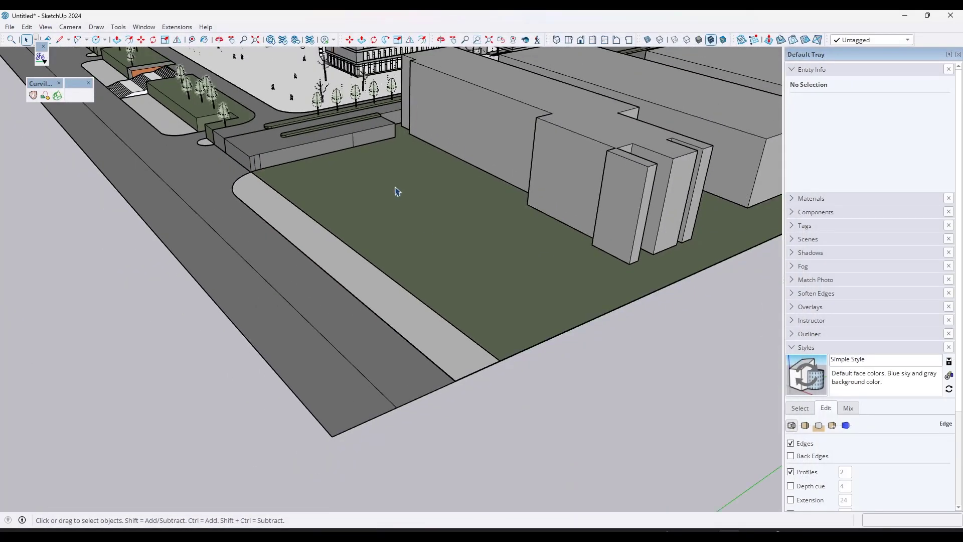
pyautogui.moveTo(397, 191); pyautogui.dragTo(322, 183, button='middle')
pyautogui.scroll(2, 304, 107)
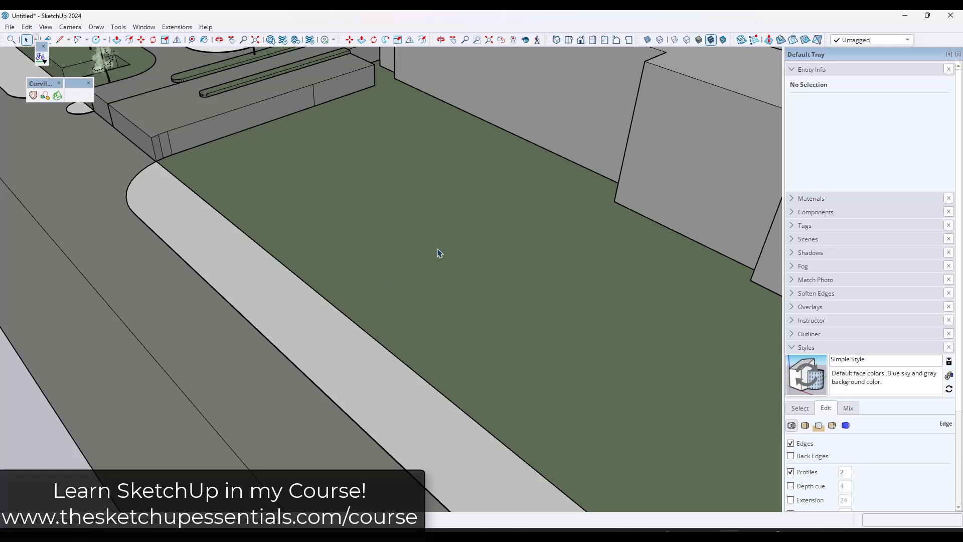
# Step: Draw a winding path edge about 217' long from three connected arcs across the lawn, from the low block to the sidewalk
pyautogui.moveTo(365, 132); pyautogui.dragTo(378, 168, button='middle')
pyautogui.scroll(-3, 363, 151)
pyautogui.scroll(2, 354, 128)
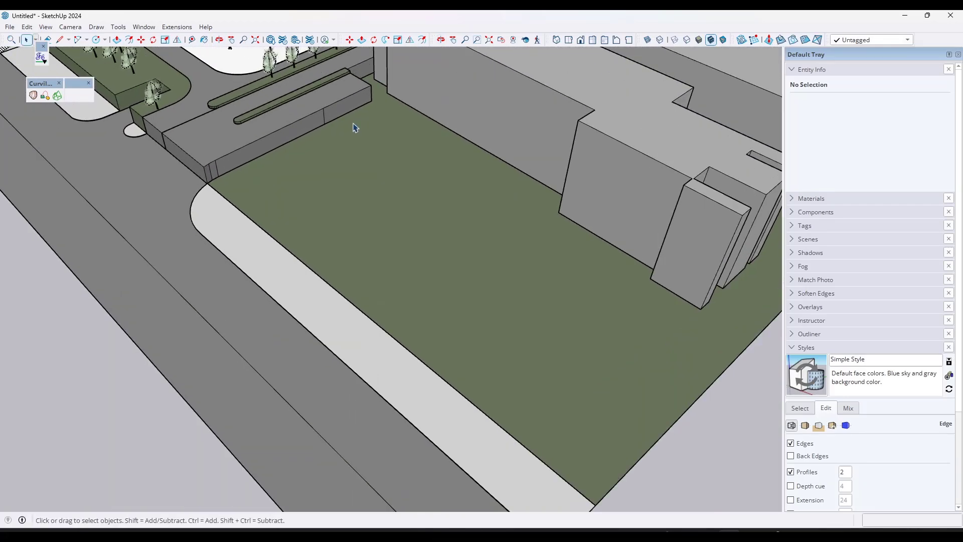
pyautogui.press('a')
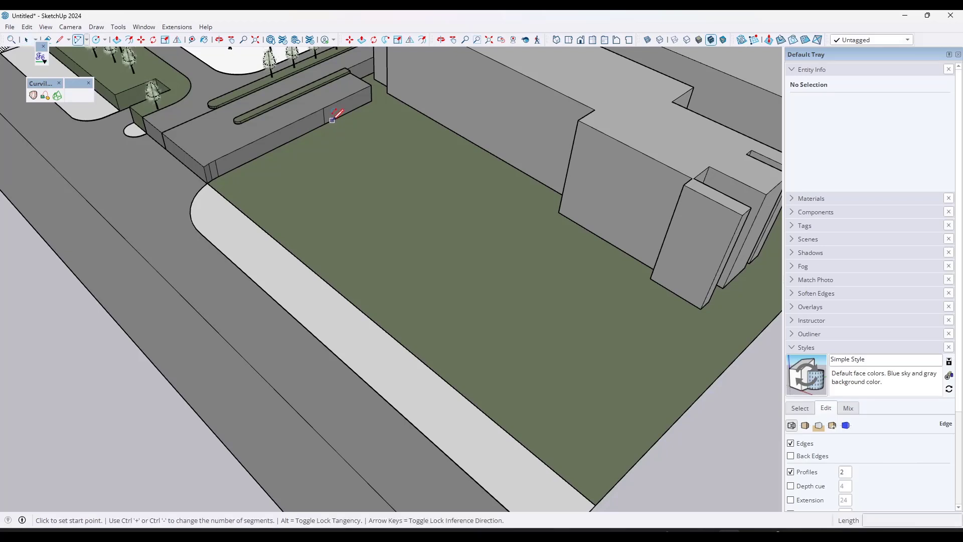
pyautogui.click(332, 120)
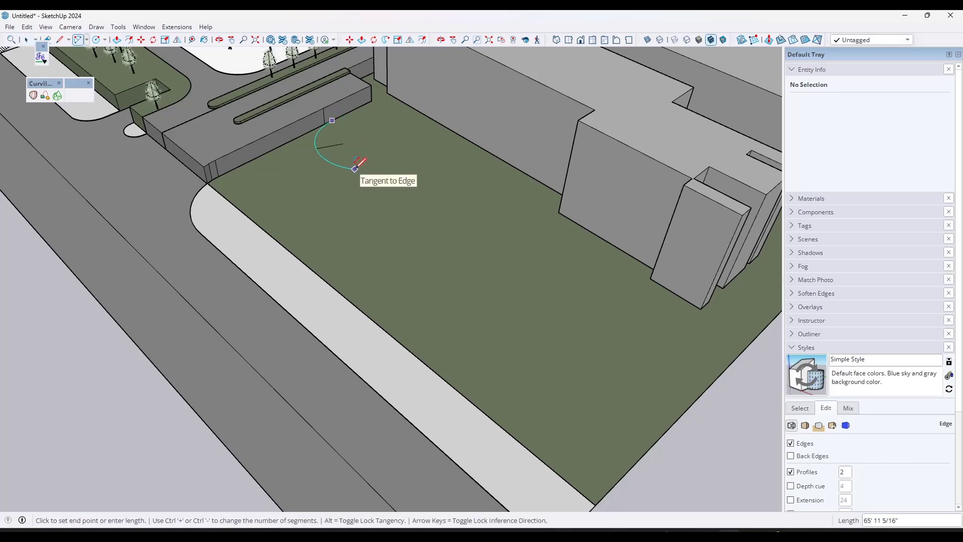
pyautogui.click(354, 169)
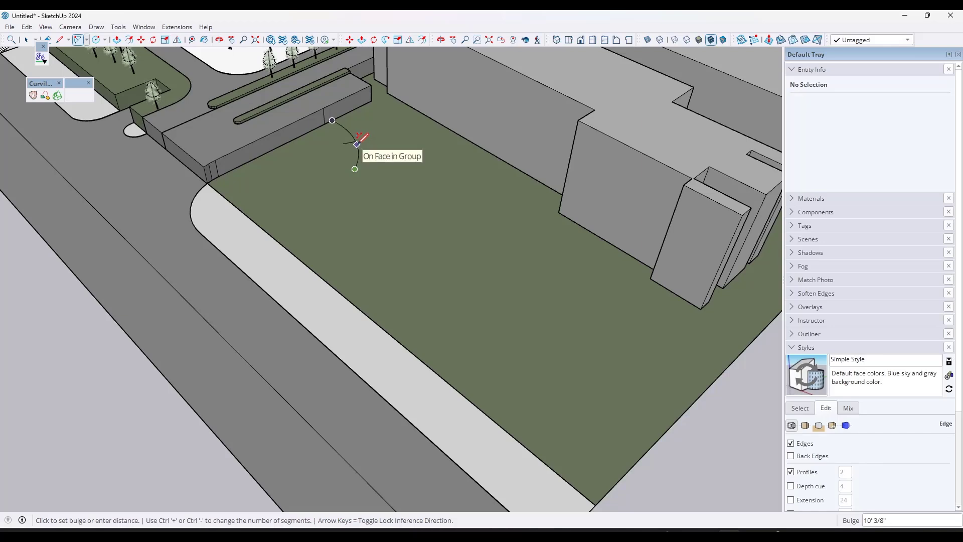
pyautogui.click(356, 160)
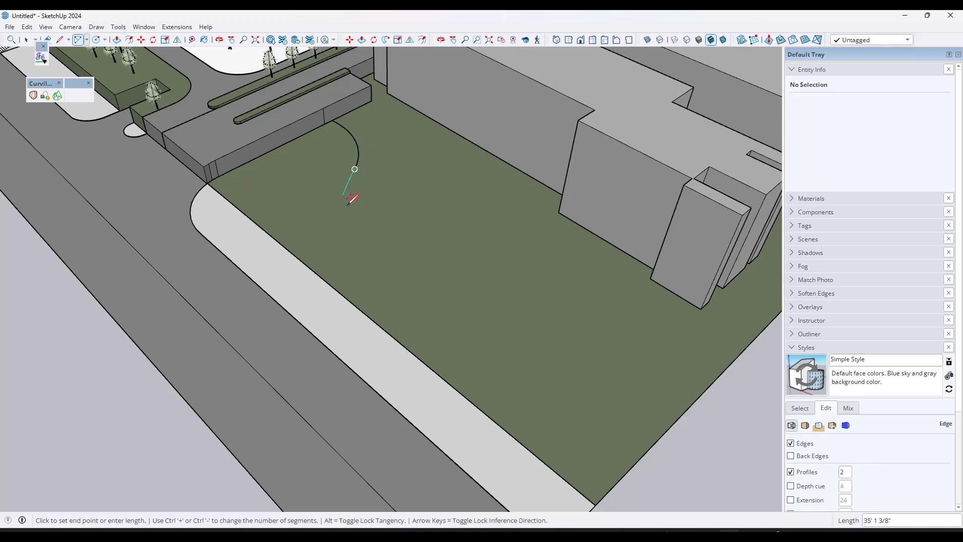
pyautogui.click(364, 224)
pyautogui.click(364, 224)
pyautogui.click(358, 307)
pyautogui.press('space')
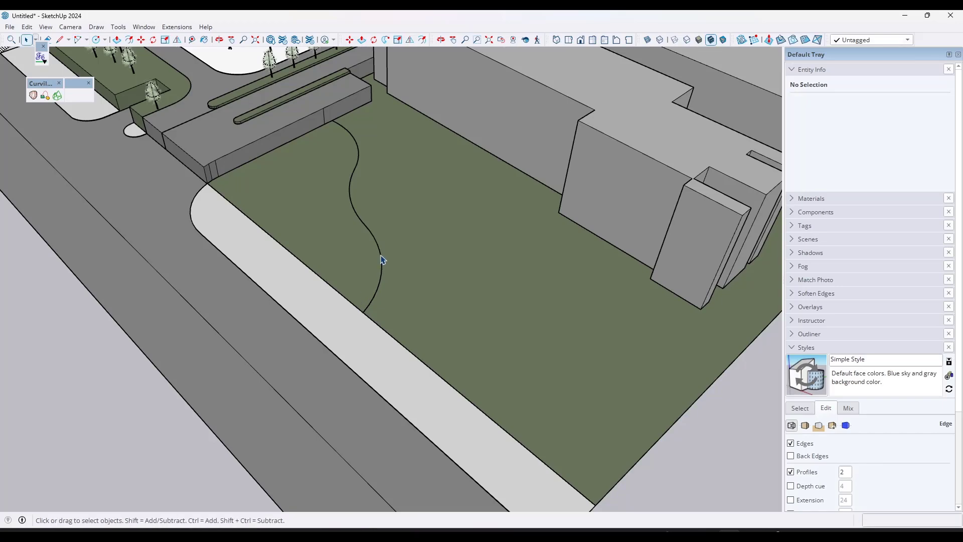
# Step: Offset the three connected arcs together by 8' toward the large building to create the path's second edge
pyautogui.click(366, 218)
pyautogui.keyDown('shift'); pyautogui.click(358, 160); pyautogui.keyUp('shift')
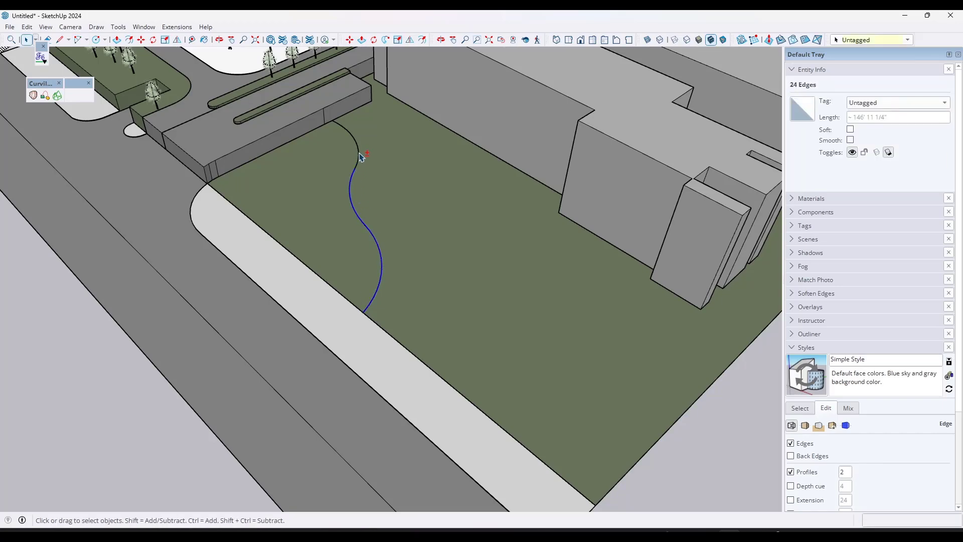
pyautogui.moveTo(393, 254); pyautogui.dragTo(378, 211, button='middle')
pyautogui.click(378, 179)
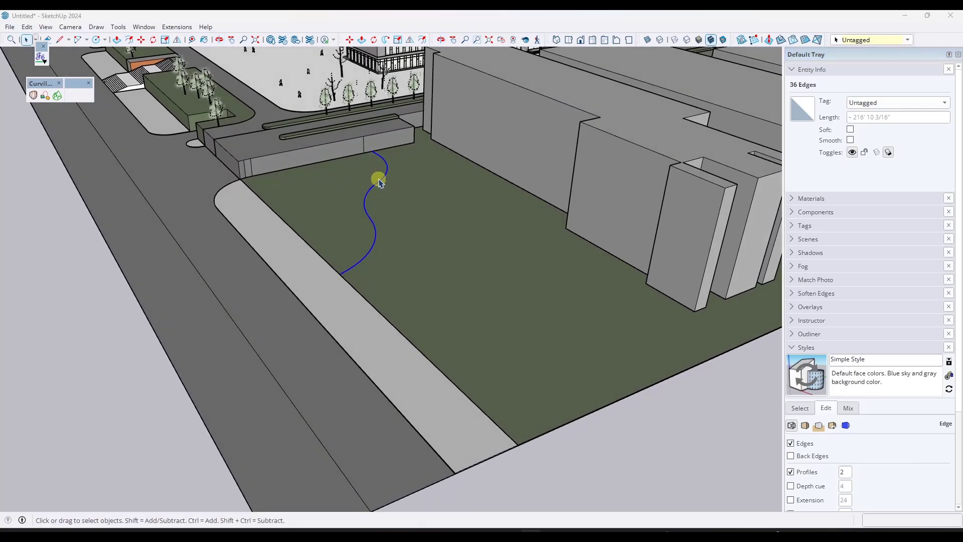
pyautogui.moveTo(383, 180)
pyautogui.mouseDown(button='middle')
pyautogui.moveTo(393, 204)
pyautogui.moveTo(406, 206)
pyautogui.moveTo(384, 170)
pyautogui.mouseUp(button='middle')
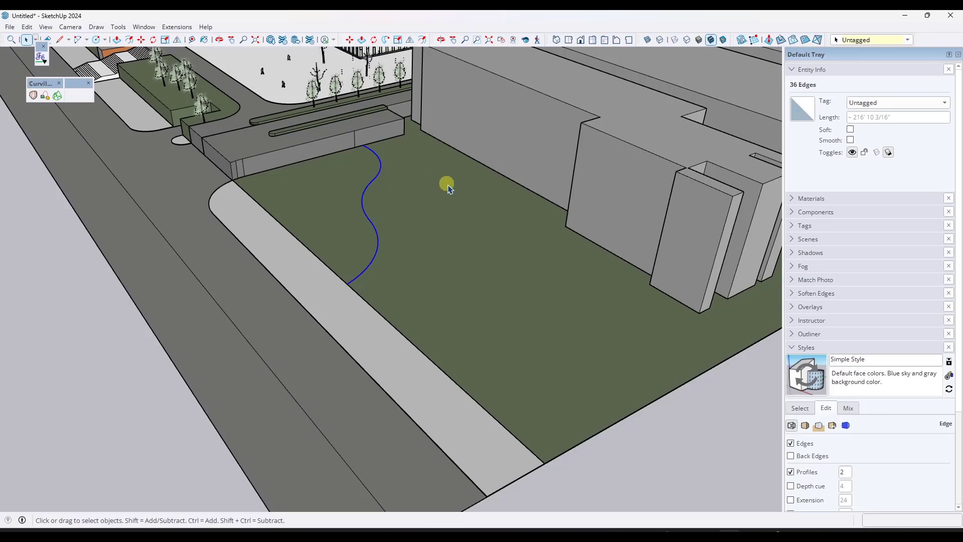
pyautogui.scroll(2, 424, 183)
pyautogui.press('f')
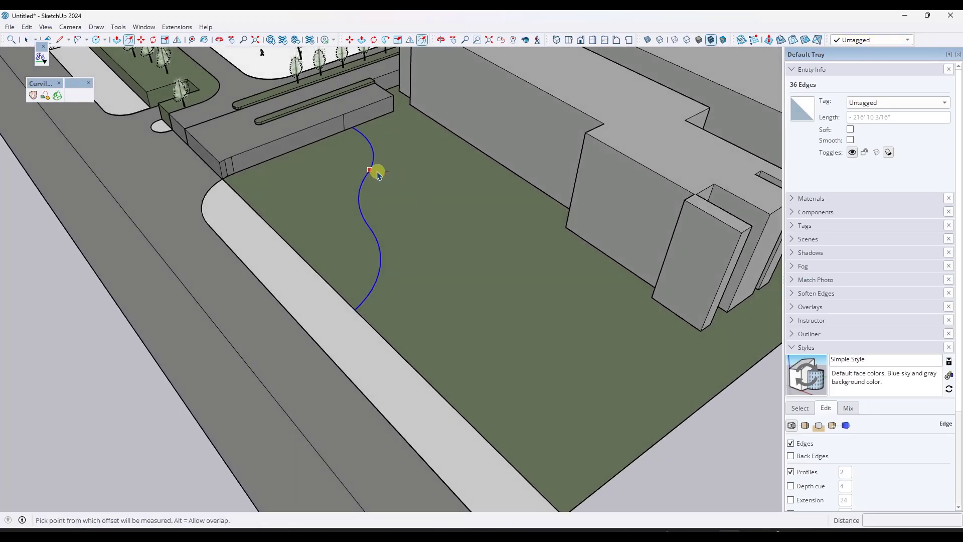
pyautogui.click(371, 169)
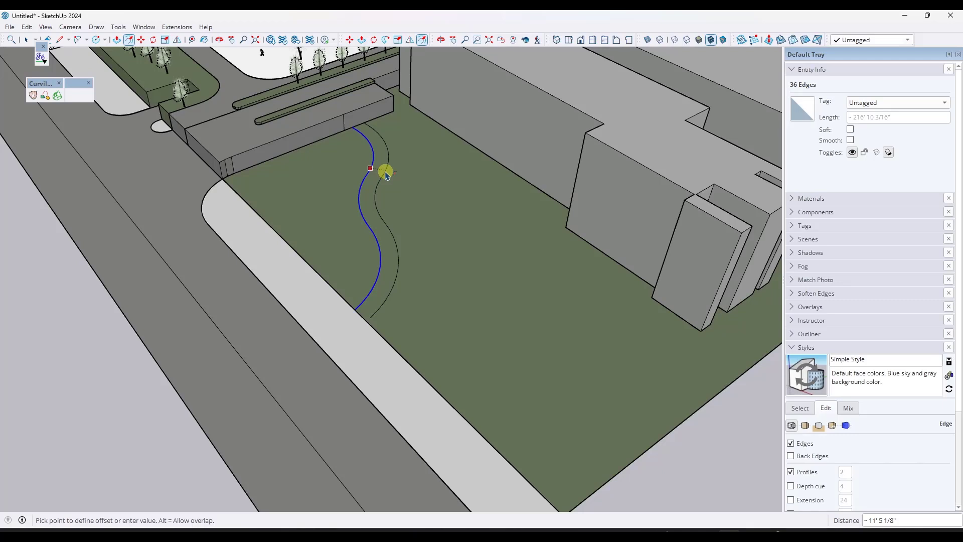
pyautogui.write("8'")
pyautogui.press('Return')
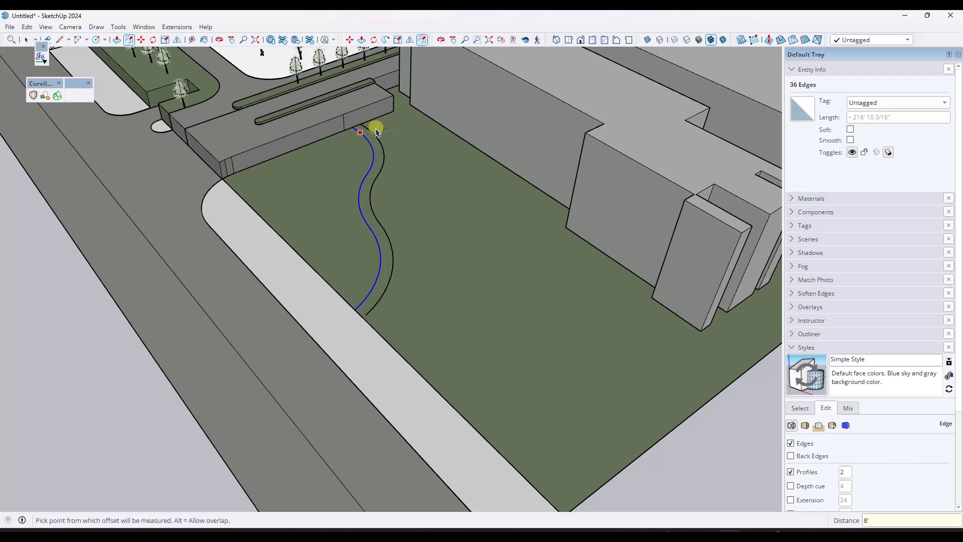
pyautogui.press('space')
# Step: Examine both ends of the offset curve, at the sidewalk edge and at the base of the low block
pyautogui.scroll(5, 374, 322)
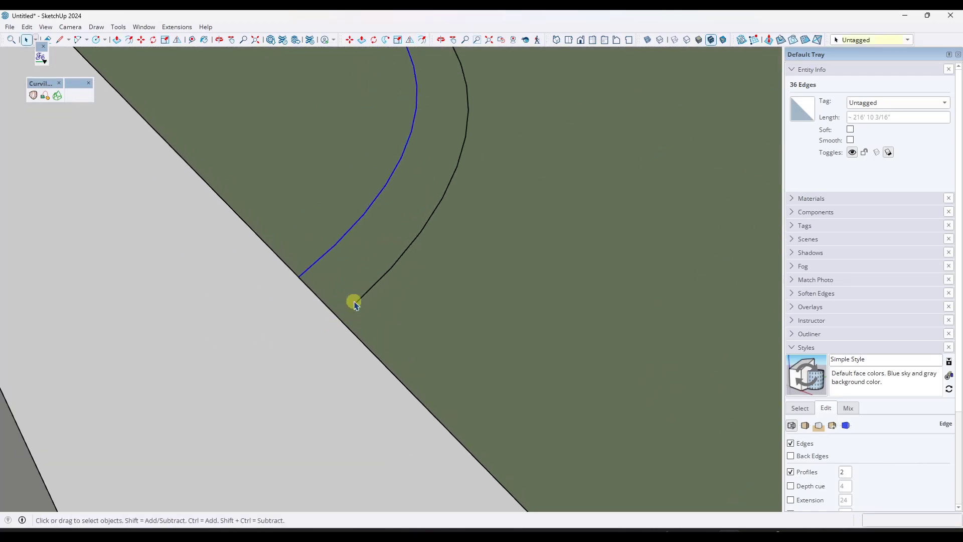
pyautogui.scroll(-4, 351, 309)
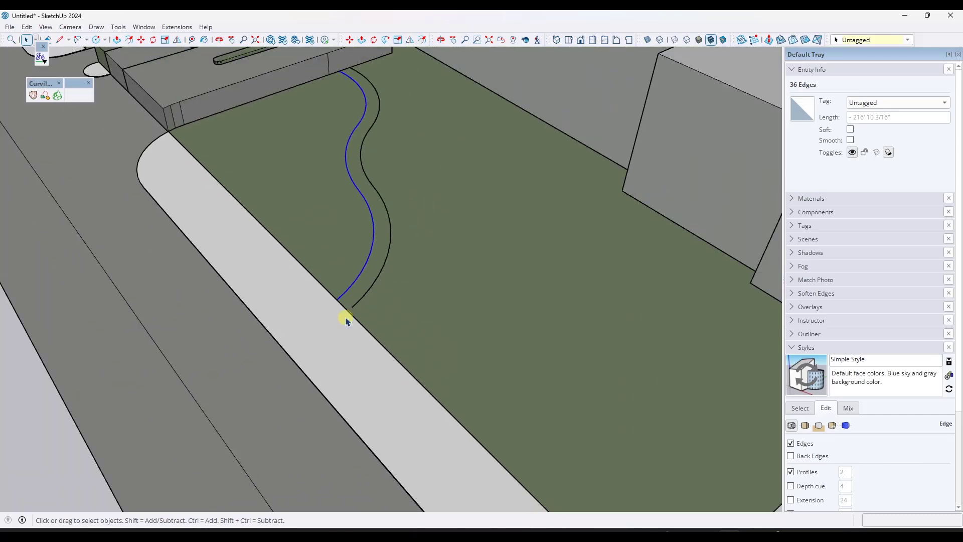
pyautogui.scroll(-3, 346, 296)
pyautogui.scroll(6, 351, 153)
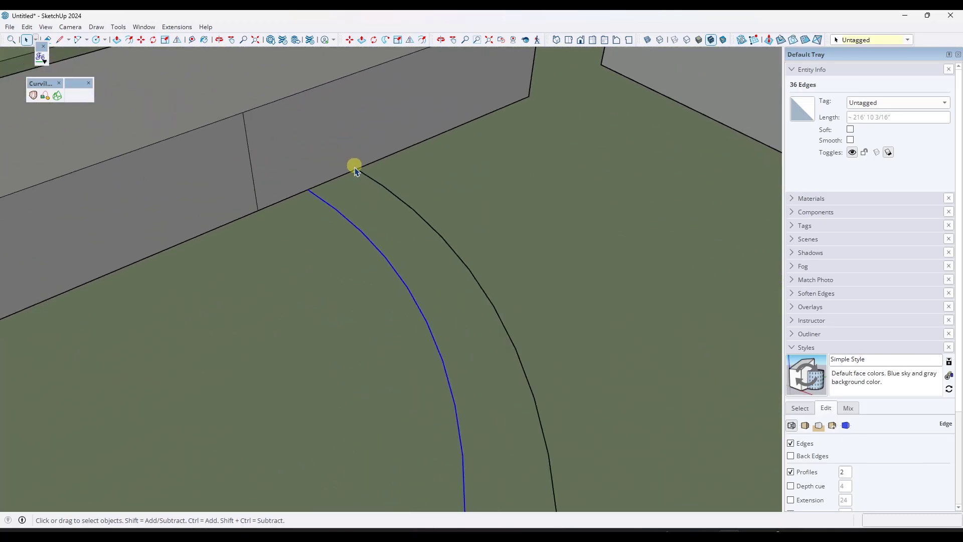
pyautogui.scroll(5, 357, 173)
pyautogui.moveTo(351, 161)
pyautogui.mouseDown(button='middle')
pyautogui.moveTo(441, 162)
pyautogui.moveTo(582, 114)
pyautogui.moveTo(387, 161)
pyautogui.moveTo(336, 153)
pyautogui.mouseUp(button='middle')
pyautogui.scroll(-2, 336, 153)
pyautogui.scroll(-1, 262, 191)
pyautogui.scroll(1, 327, 155)
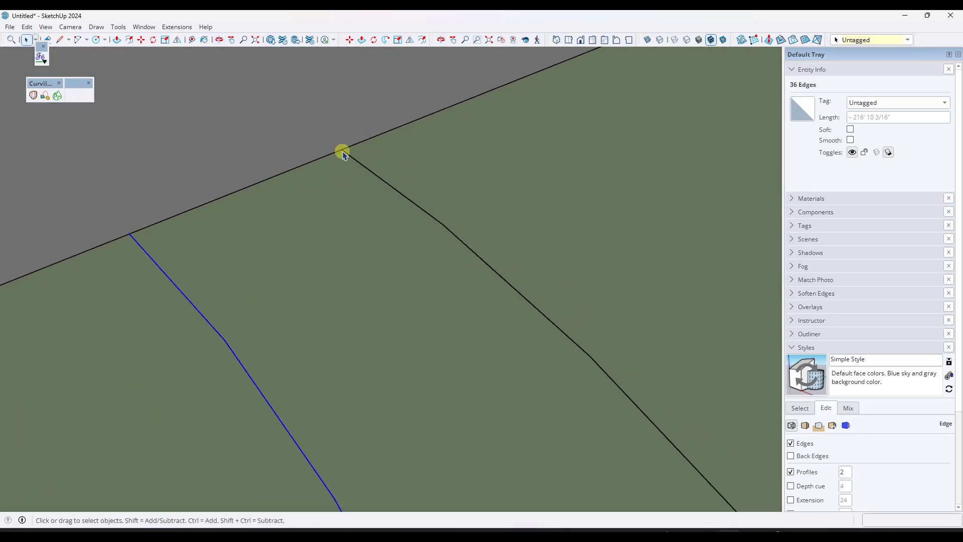
# Step: Enable X-ray display and split the offset curve at the low block's base edge, deleting the piece that extends under the block
pyautogui.press('l')
pyautogui.press('space')
pyautogui.press('x')
pyautogui.scroll(2, 334, 131)
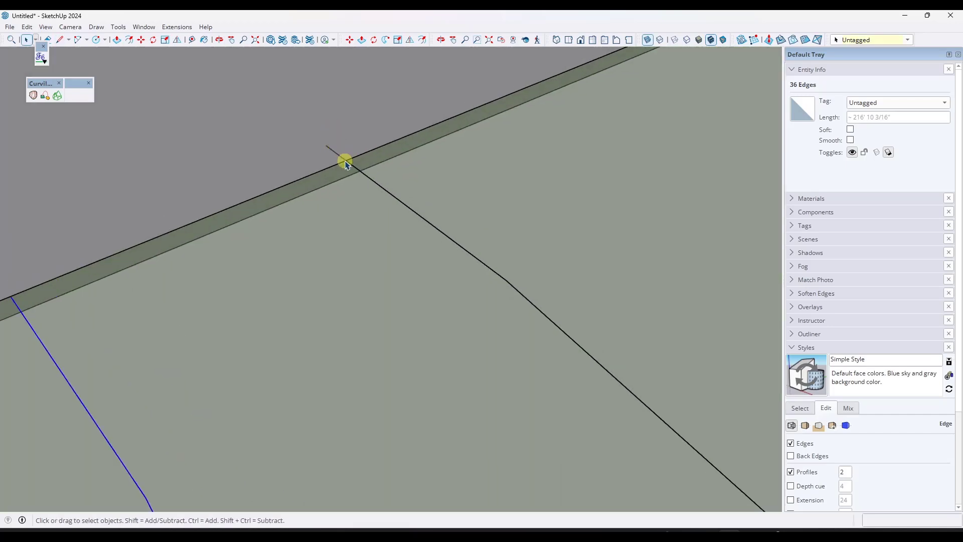
pyautogui.press('l')
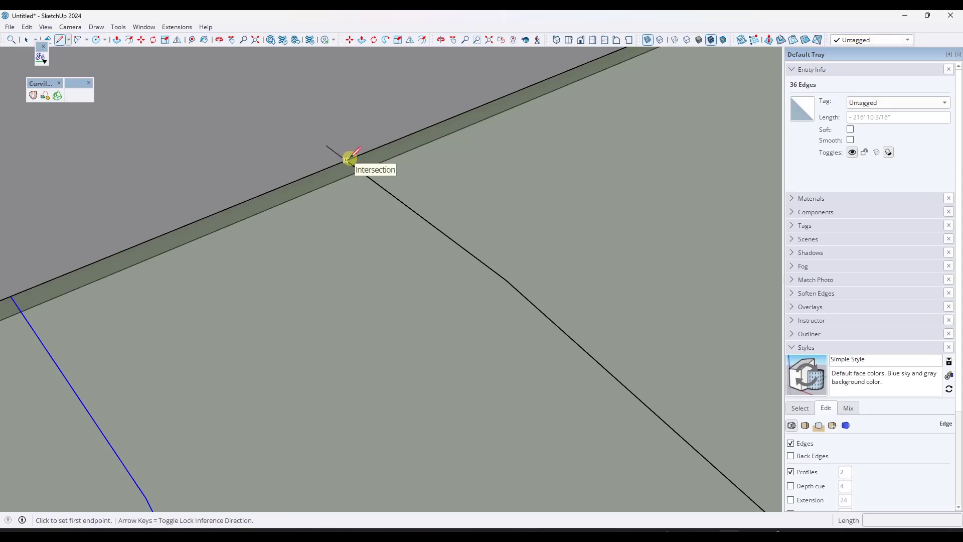
pyautogui.click(347, 159)
pyautogui.press('space')
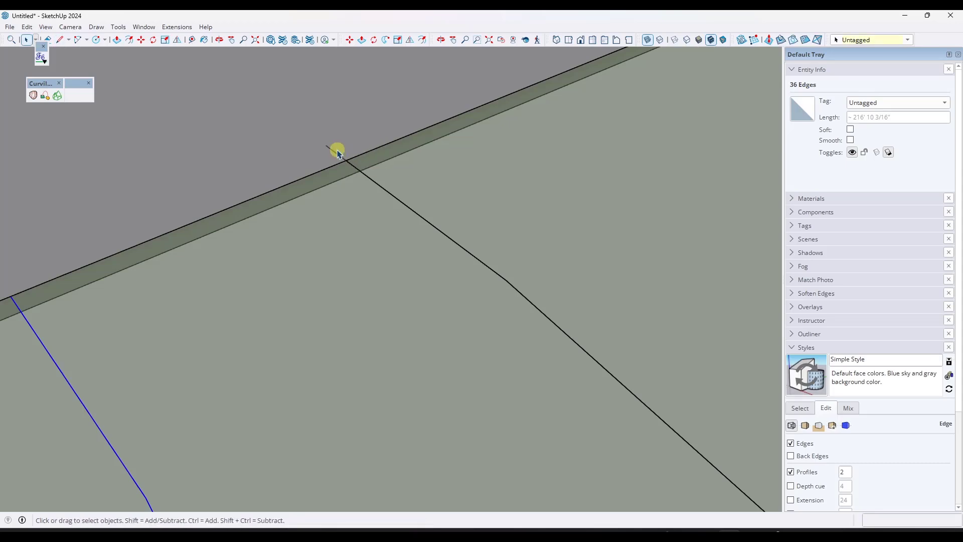
pyautogui.click(330, 150)
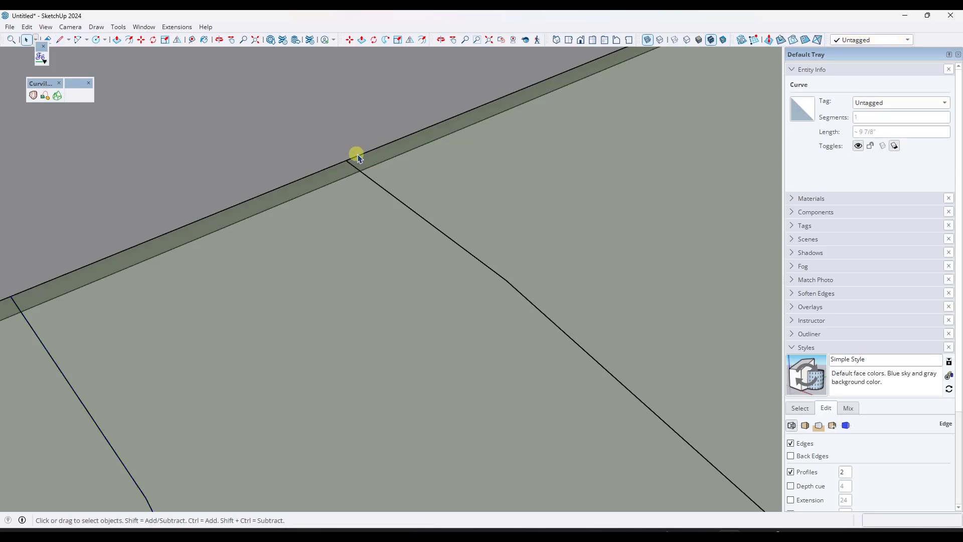
pyautogui.click(360, 155)
pyautogui.click(353, 146)
# Step: Extend the short end of the offset curve to the sidewalk edge with a straight line to close the path
pyautogui.scroll(-8, 346, 140)
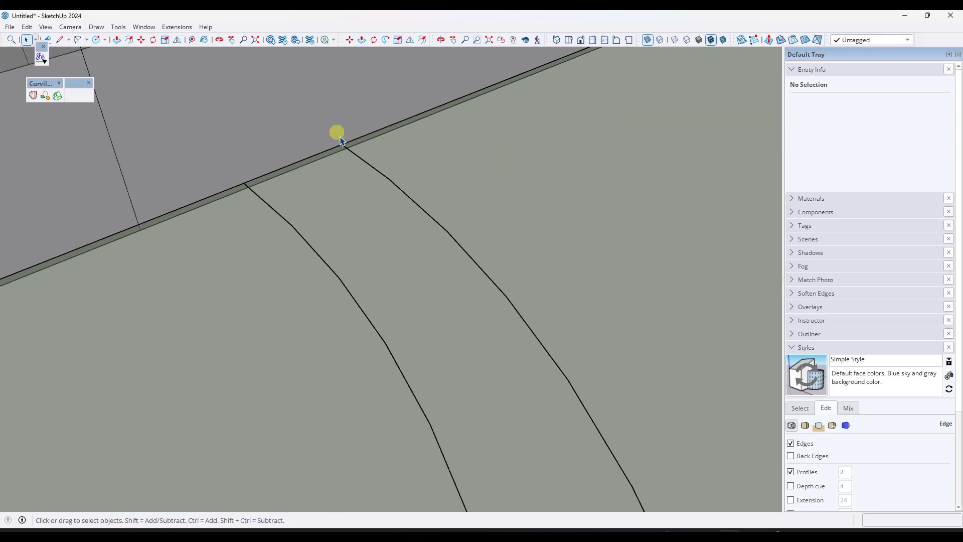
pyautogui.scroll(-3, 408, 183)
pyautogui.scroll(8, 382, 396)
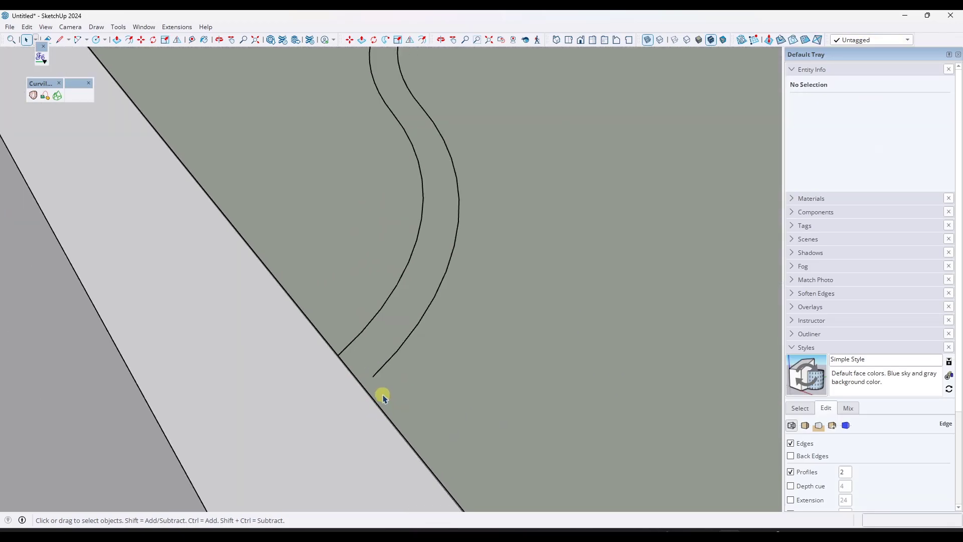
pyautogui.scroll(3, 371, 376)
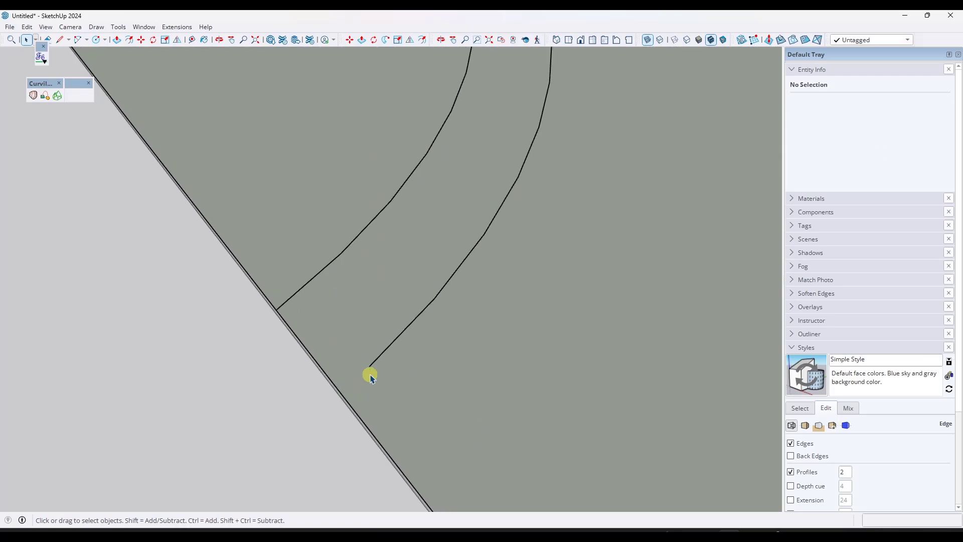
pyautogui.press('l')
pyautogui.click(370, 366)
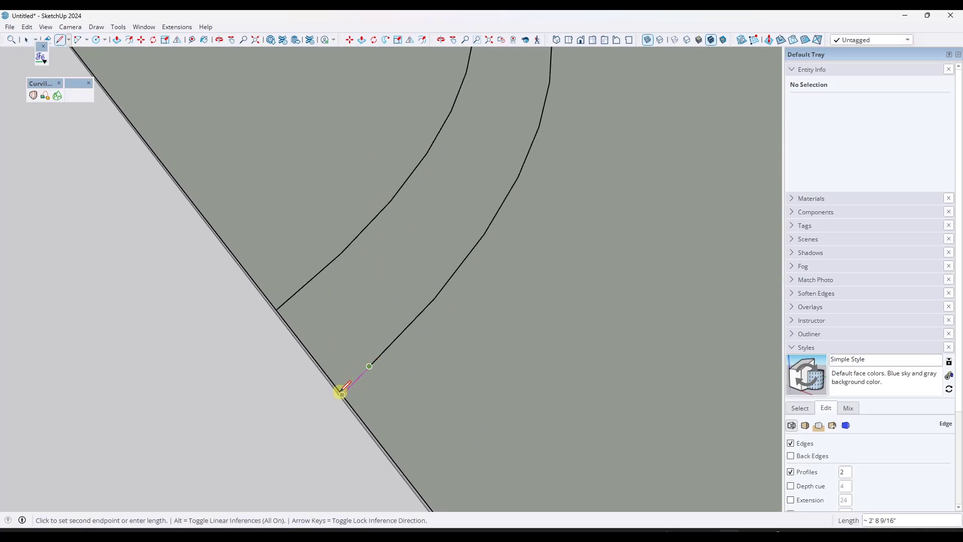
pyautogui.click(356, 394)
pyautogui.press('space')
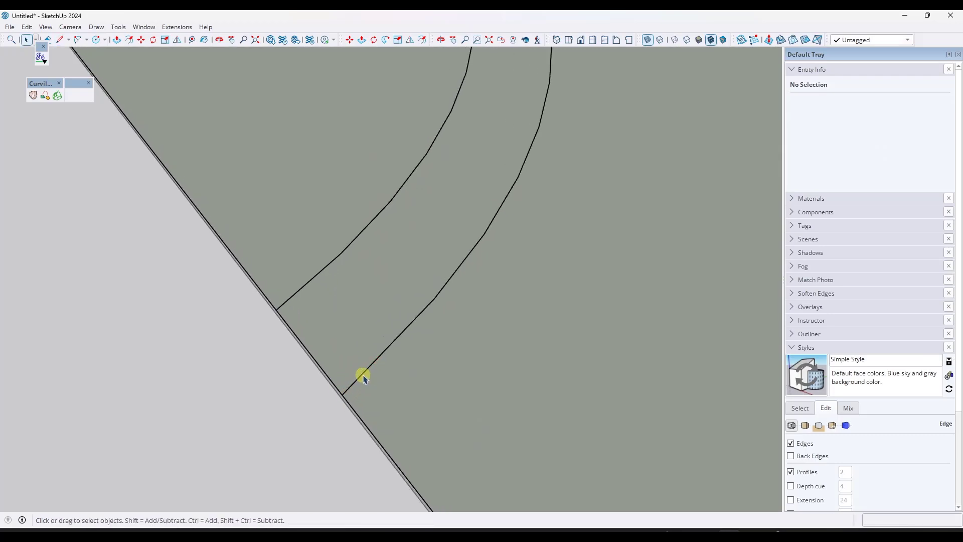
pyautogui.scroll(-6, 362, 377)
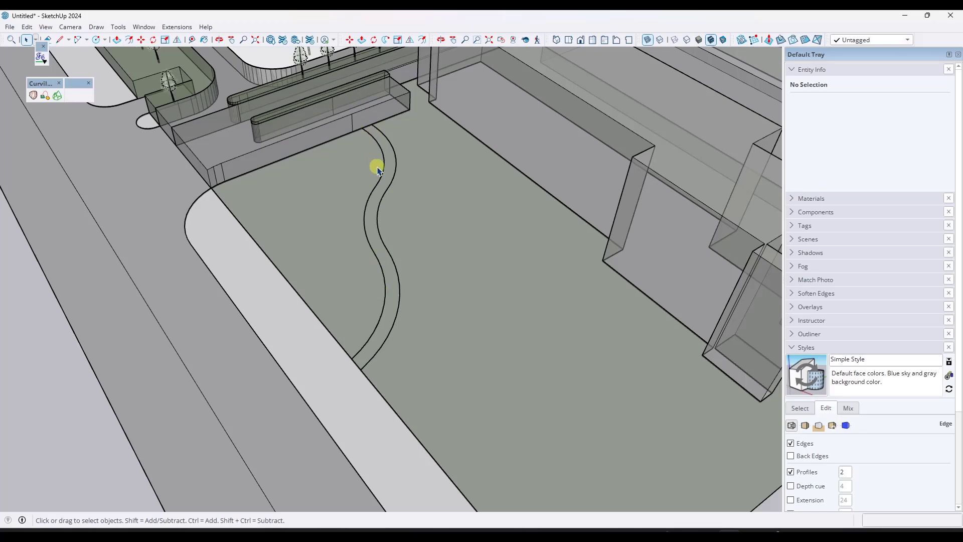
pyautogui.moveTo(376, 168)
pyautogui.mouseDown(button='middle')
pyautogui.moveTo(408, 156)
pyautogui.moveTo(395, 169)
pyautogui.mouseUp(button='middle')
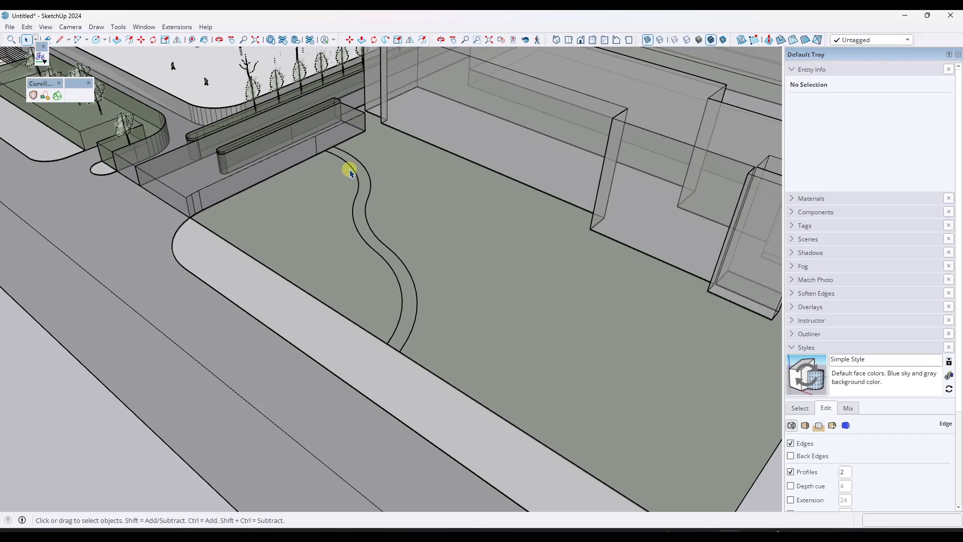
# Step: Search the SketchUcation ExtensionStore for "fredotools", and close the store after viewing the matches
pyautogui.click(169, 28)
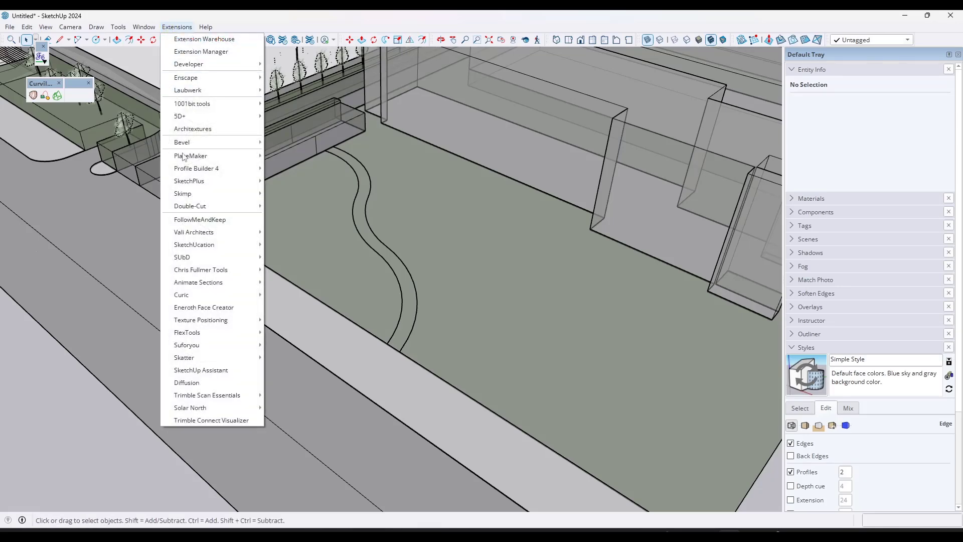
pyautogui.moveTo(207, 245)
pyautogui.click(296, 246)
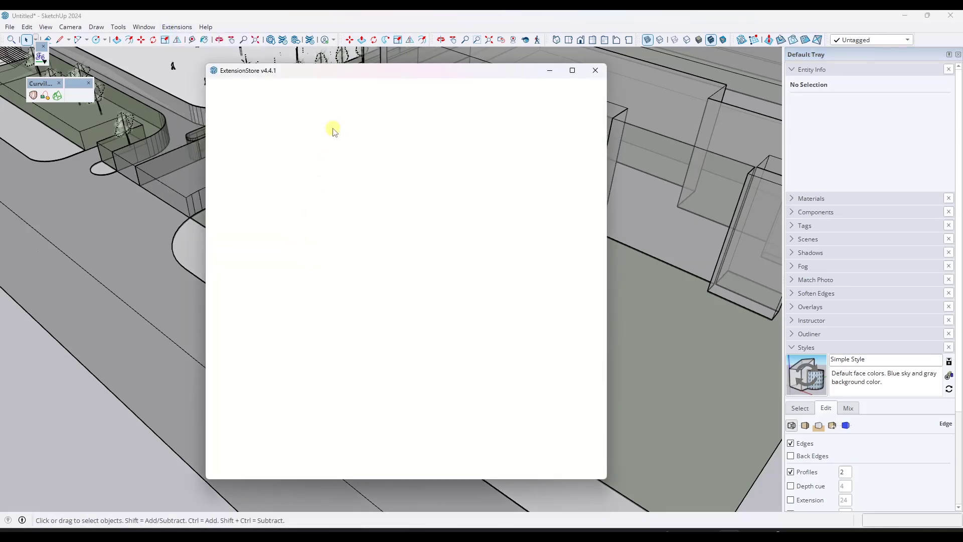
pyautogui.click(396, 172)
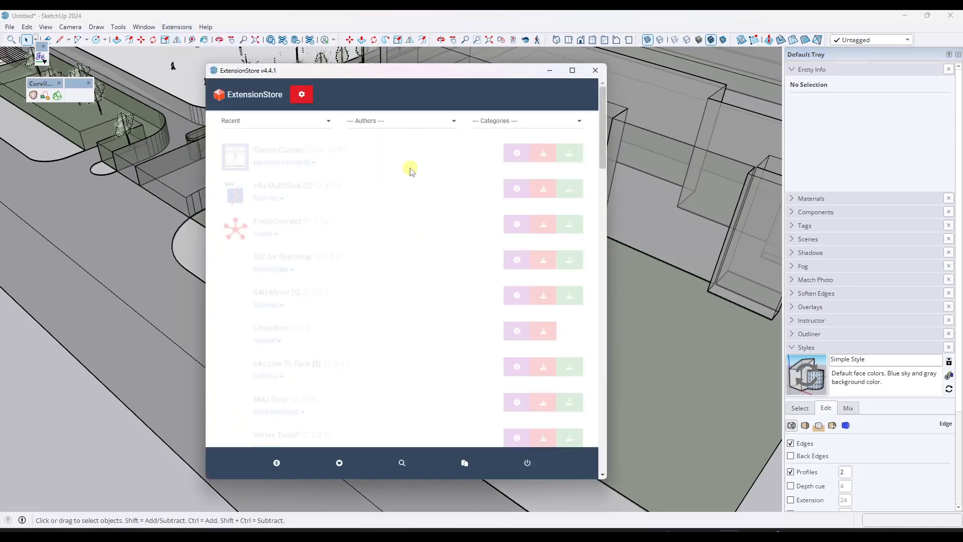
pyautogui.click(402, 462)
pyautogui.click(321, 128)
pyautogui.write('fredotools')
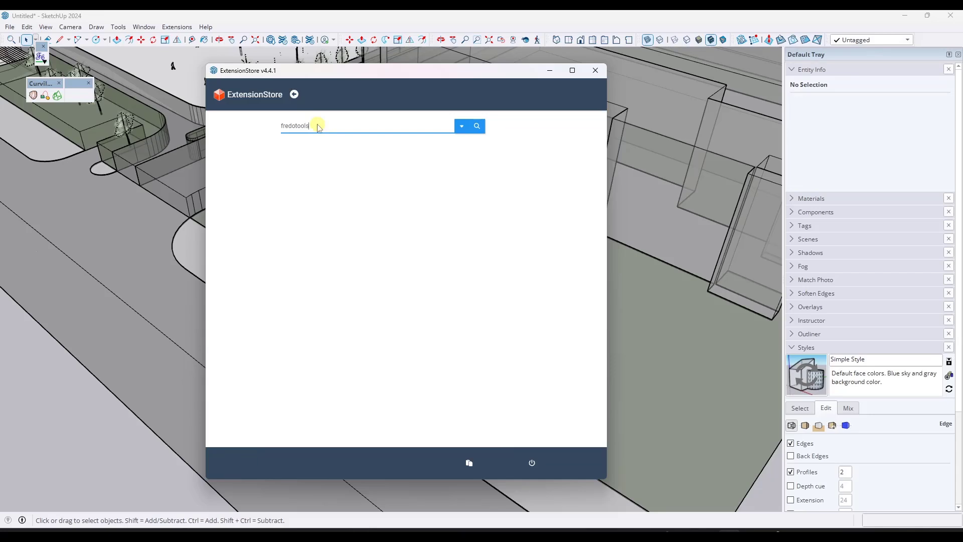
pyautogui.press('Return')
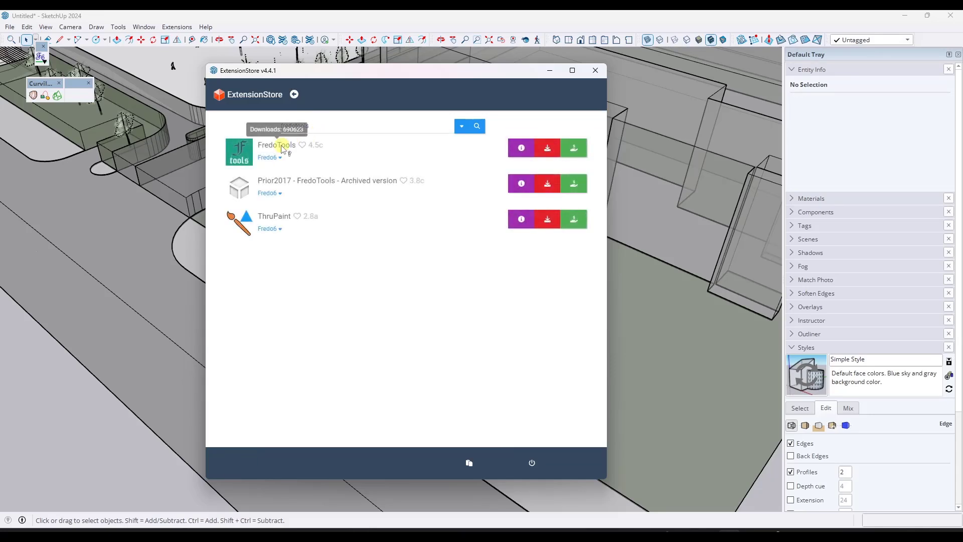
pyautogui.click(595, 71)
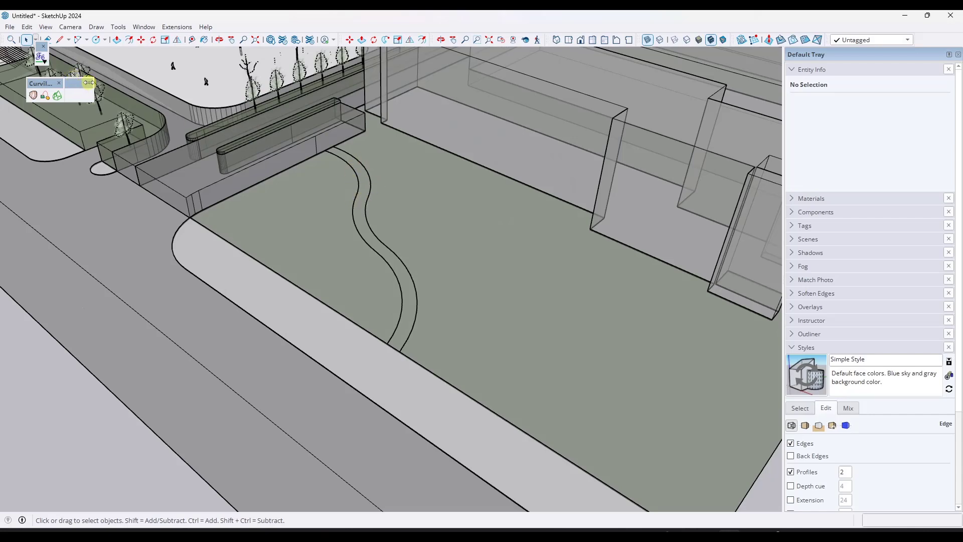
# Step: Hide the floating Curviloft tool set, and redisplay the Fredo6 Tools set over the model beside the trees
pyautogui.click(43, 46)
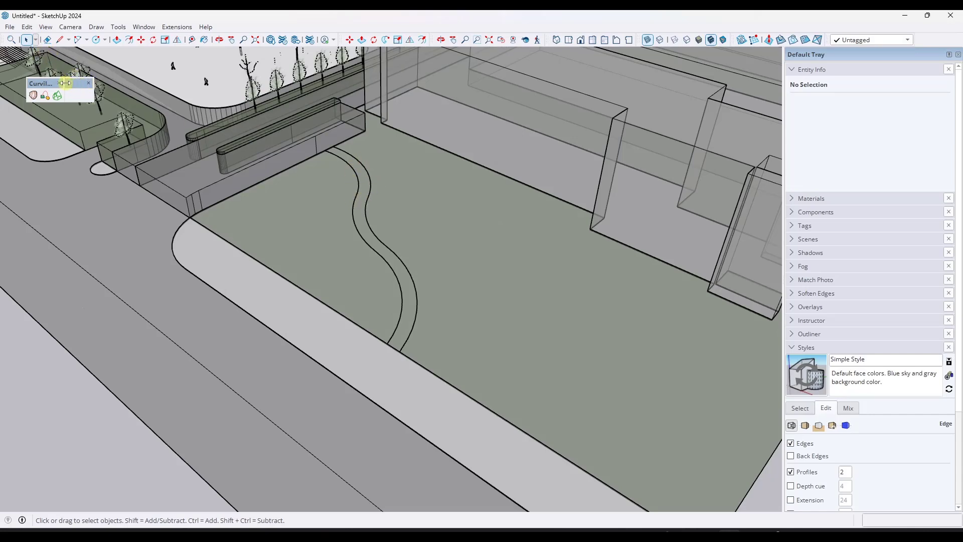
pyautogui.click(89, 83)
pyautogui.rightClick(933, 43)
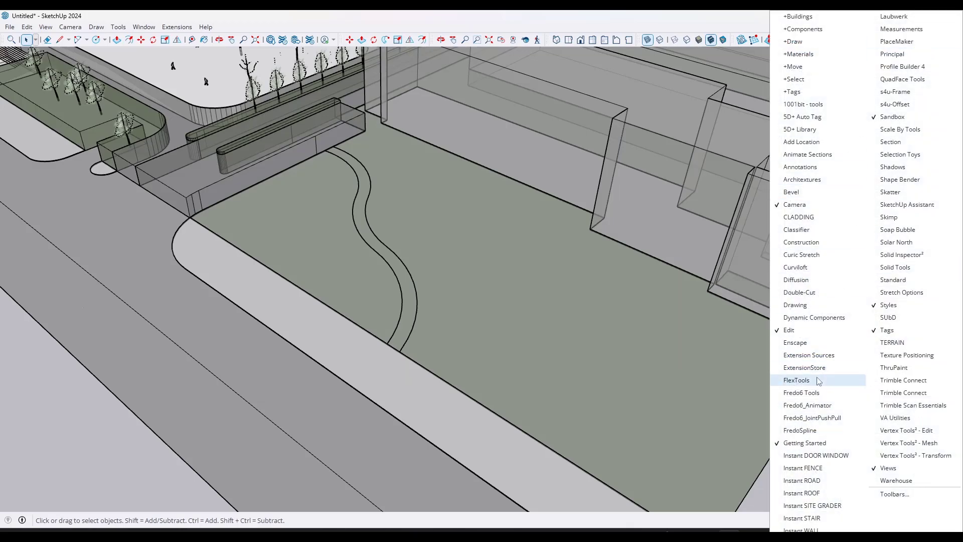
pyautogui.click(801, 392)
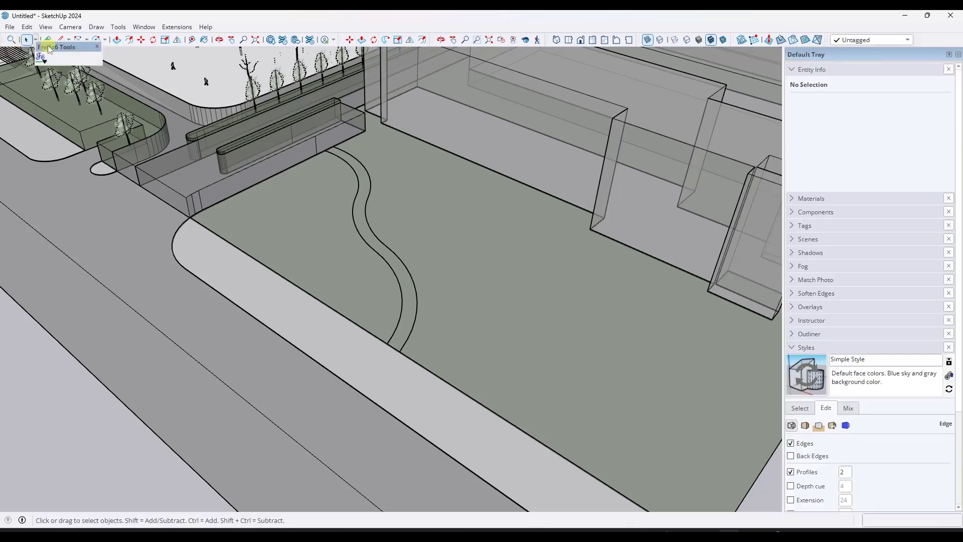
pyautogui.moveTo(50, 47); pyautogui.dragTo(124, 84)
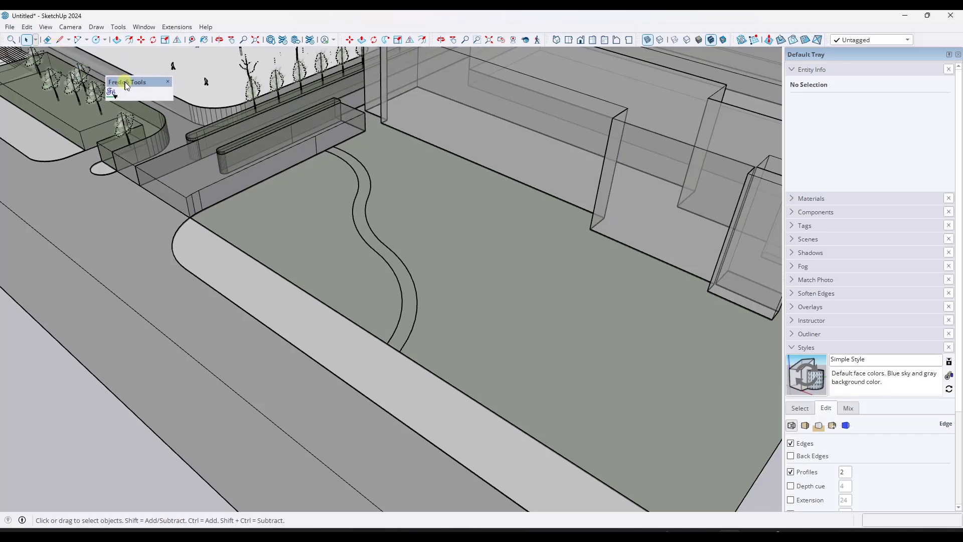
# Step: Try CurviShear on the three separate arcs of the path's original curve, and undo the result
pyautogui.click(354, 187)
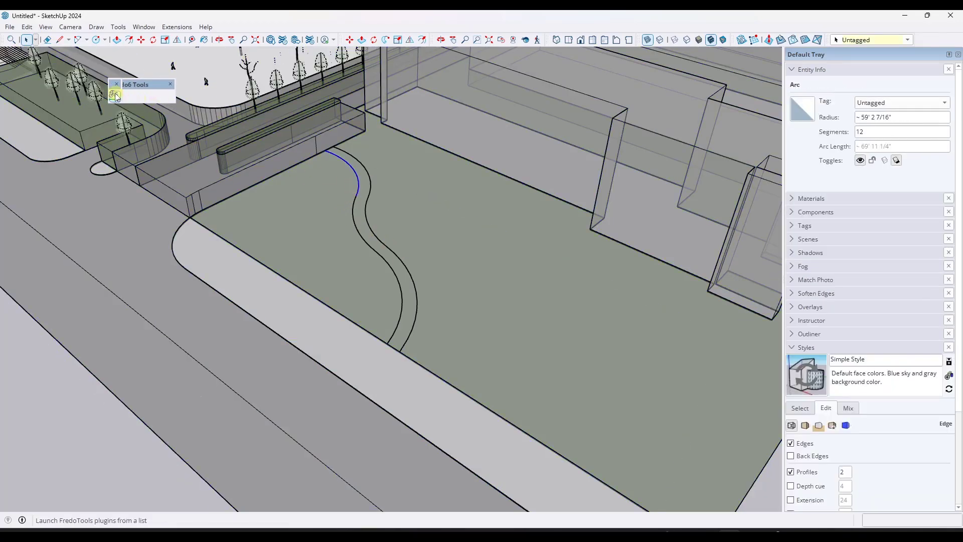
pyautogui.keyDown('ctrl'); pyautogui.click(357, 220); pyautogui.keyUp('ctrl')
pyautogui.keyDown('shift'); pyautogui.click(399, 292); pyautogui.keyUp('shift')
pyautogui.keyDown('shift'); pyautogui.click(399, 293); pyautogui.keyUp('shift')
pyautogui.keyDown('shift'); pyautogui.click(370, 284); pyautogui.keyUp('shift')
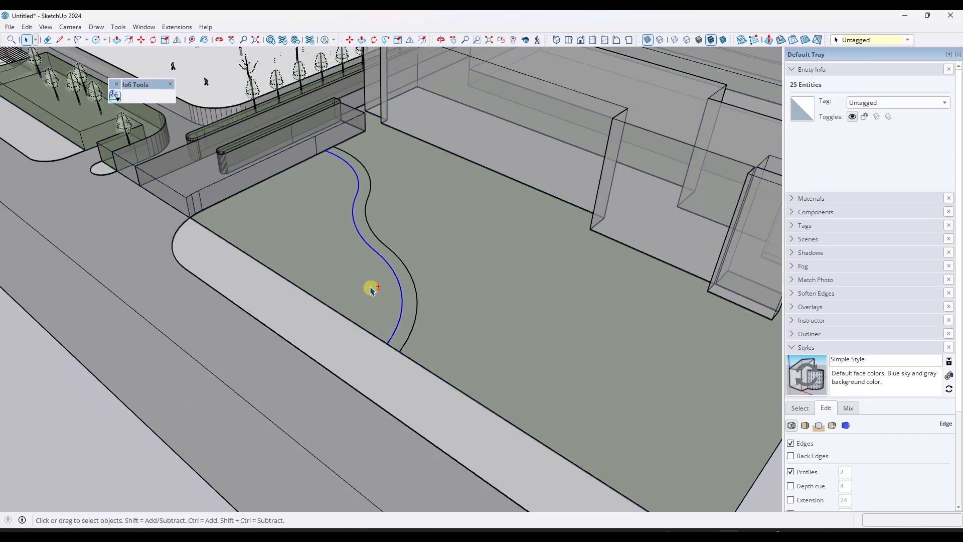
pyautogui.click(115, 95)
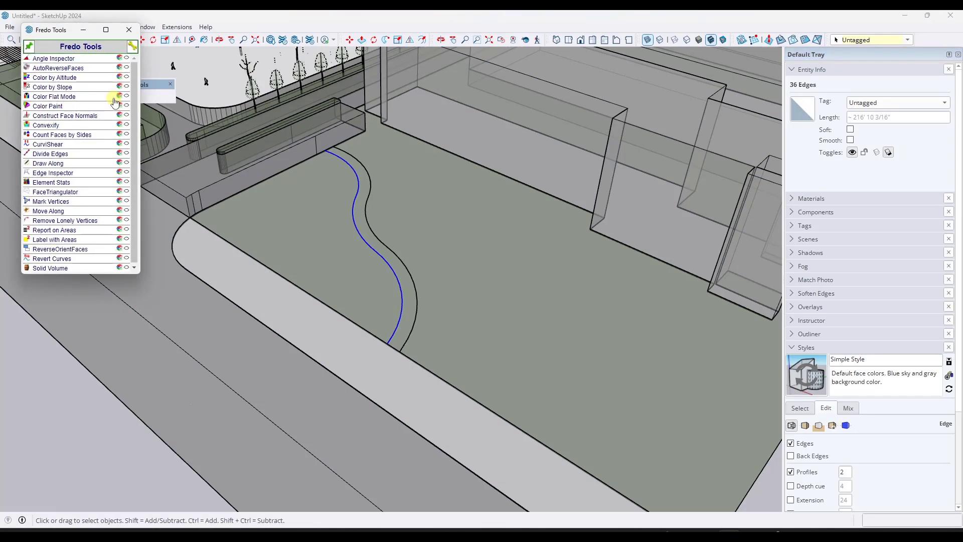
pyautogui.click(46, 144)
pyautogui.click(477, 310)
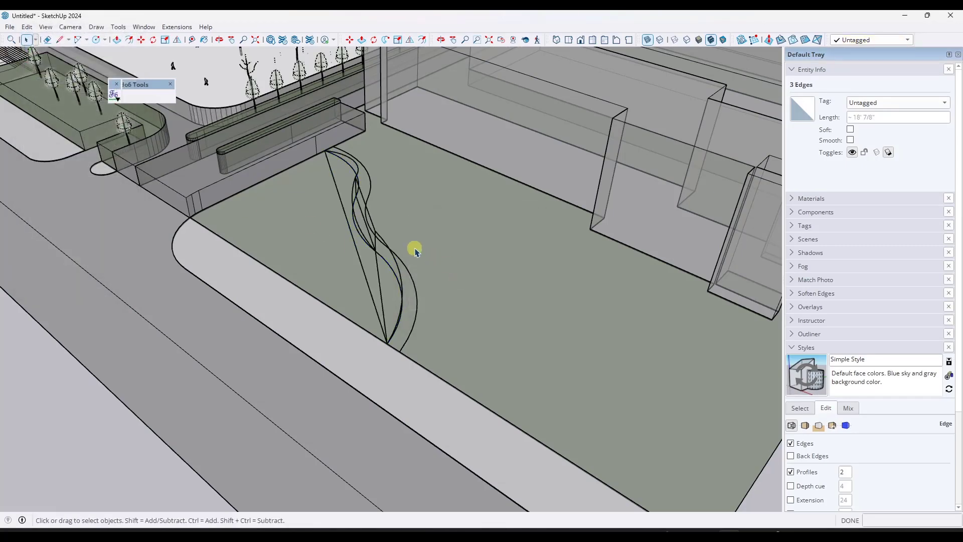
pyautogui.moveTo(412, 247); pyautogui.dragTo(415, 194, button='middle')
pyautogui.hotkey('ctrl', 'z')
pyautogui.press('space')
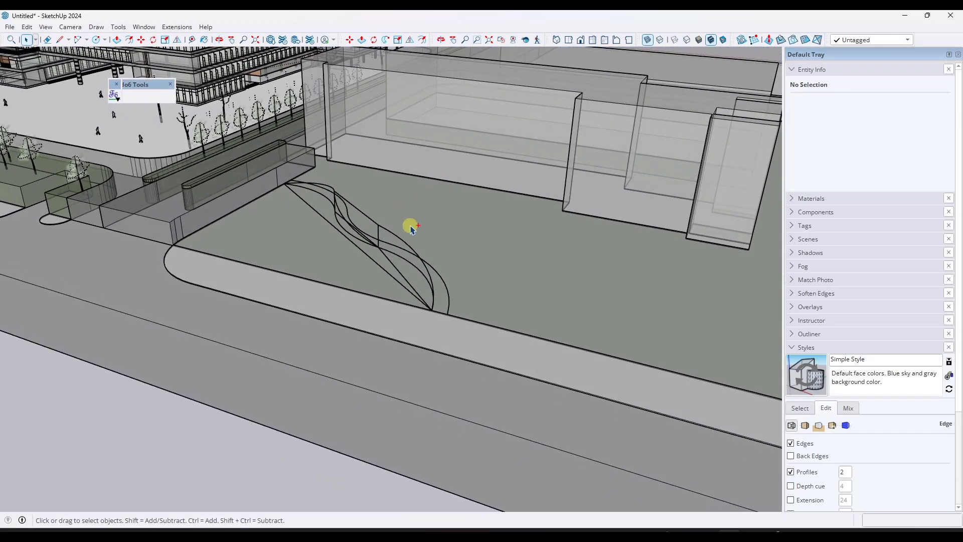
# Step: Weld the arcs of the path's original curve into one continuous curve
pyautogui.moveTo(399, 235); pyautogui.dragTo(333, 215, button='middle')
pyautogui.click(335, 194)
pyautogui.keyDown('shift'); pyautogui.click(341, 223); pyautogui.keyUp('shift')
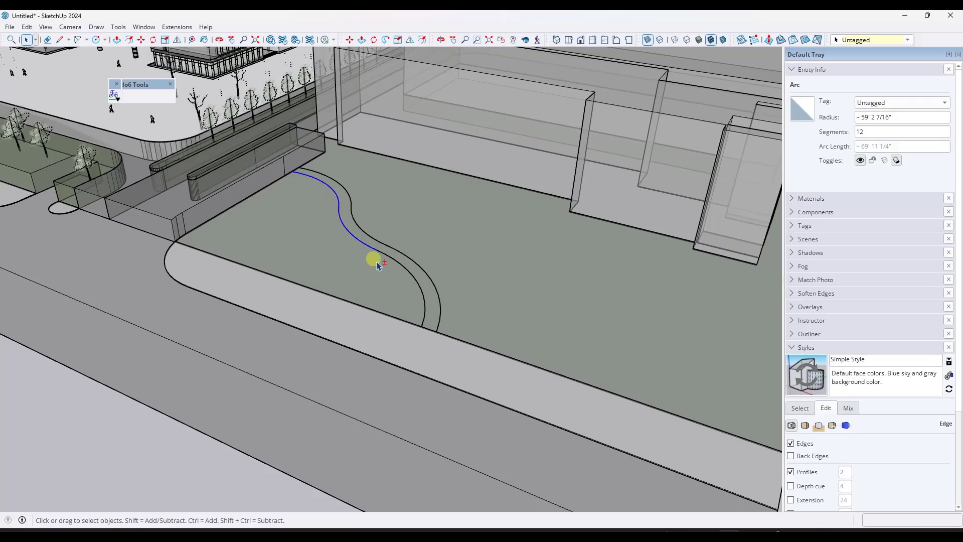
pyautogui.rightClick(421, 293)
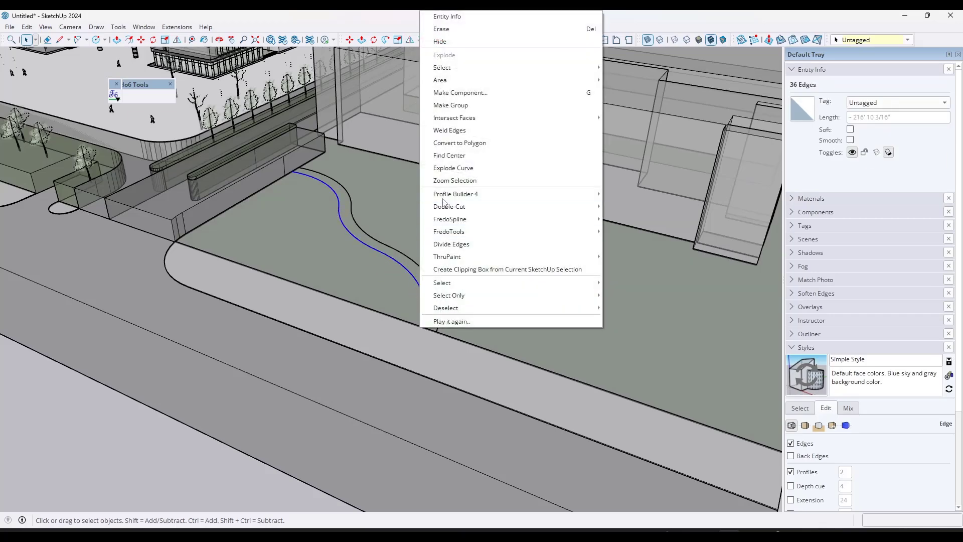
pyautogui.click(449, 130)
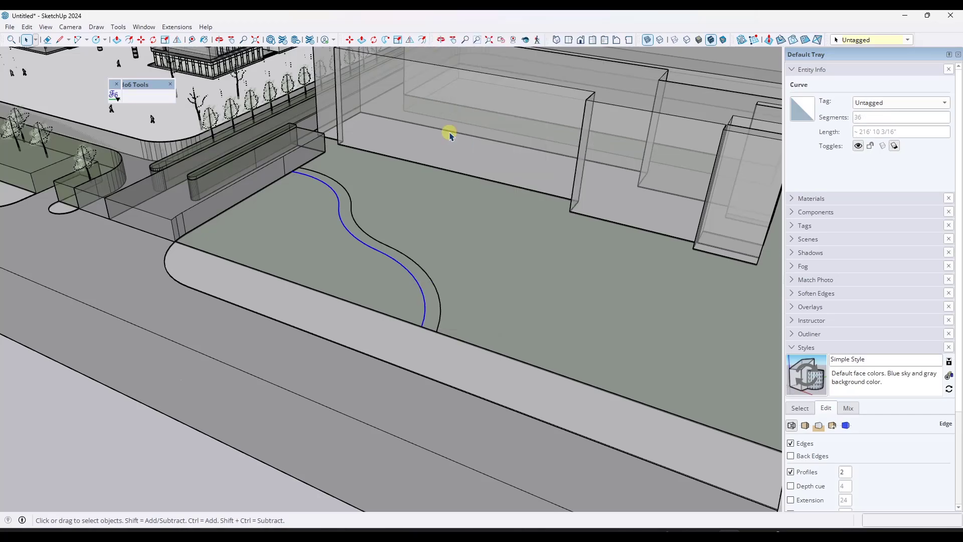
# Step: Weld the arcs of the path's offset curve and the short straight segment at the sidewalk into one curve
pyautogui.scroll(1, 314, 177)
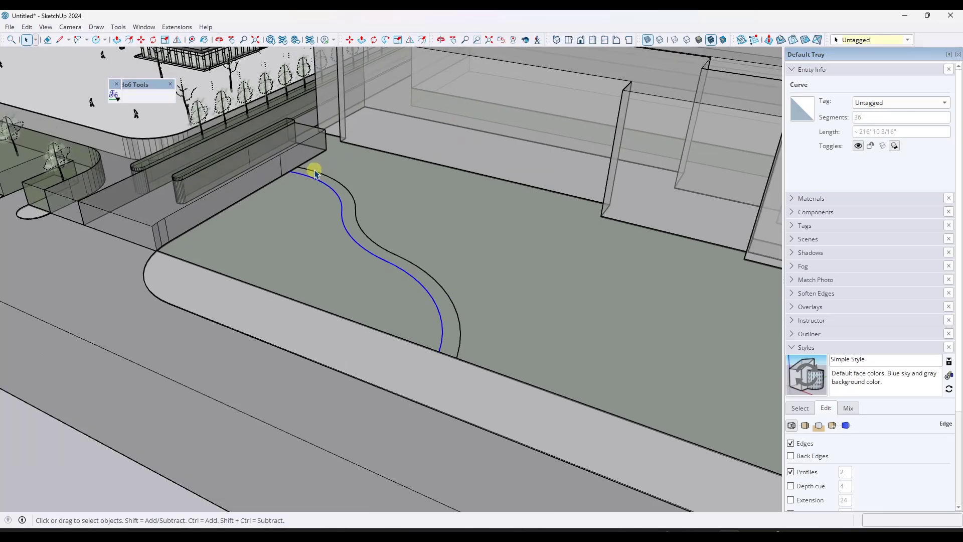
pyautogui.click(315, 171)
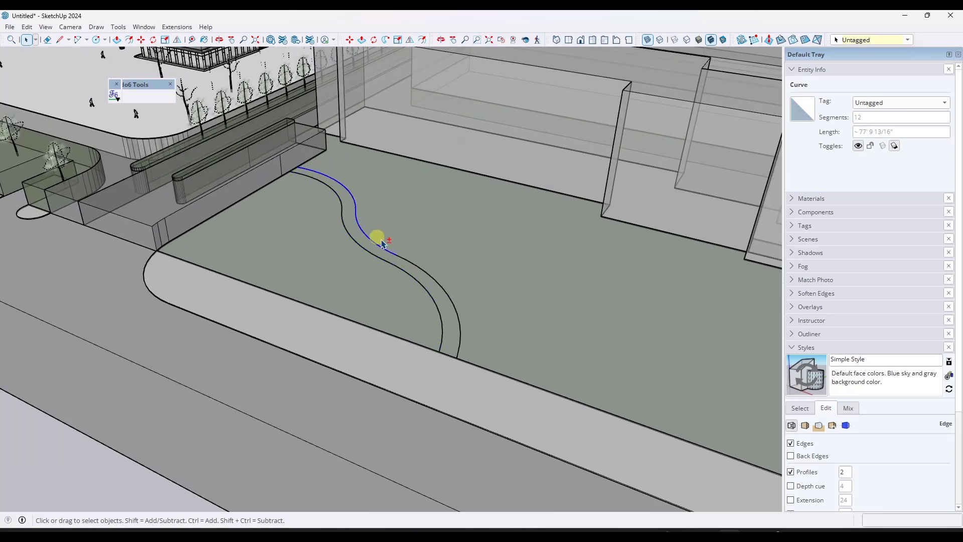
pyautogui.keyDown('shift'); pyautogui.click(438, 279); pyautogui.keyUp('shift')
pyautogui.scroll(5, 456, 361)
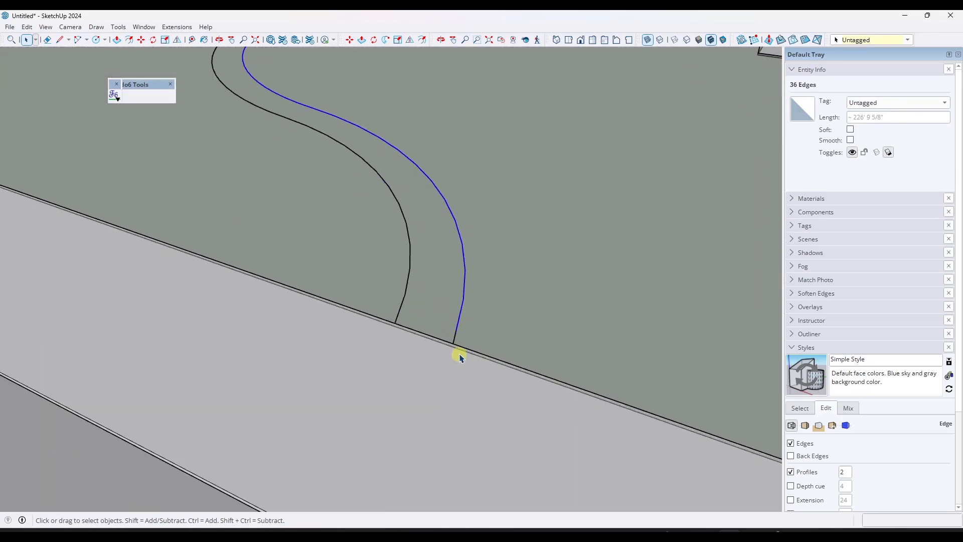
pyautogui.scroll(2, 459, 351)
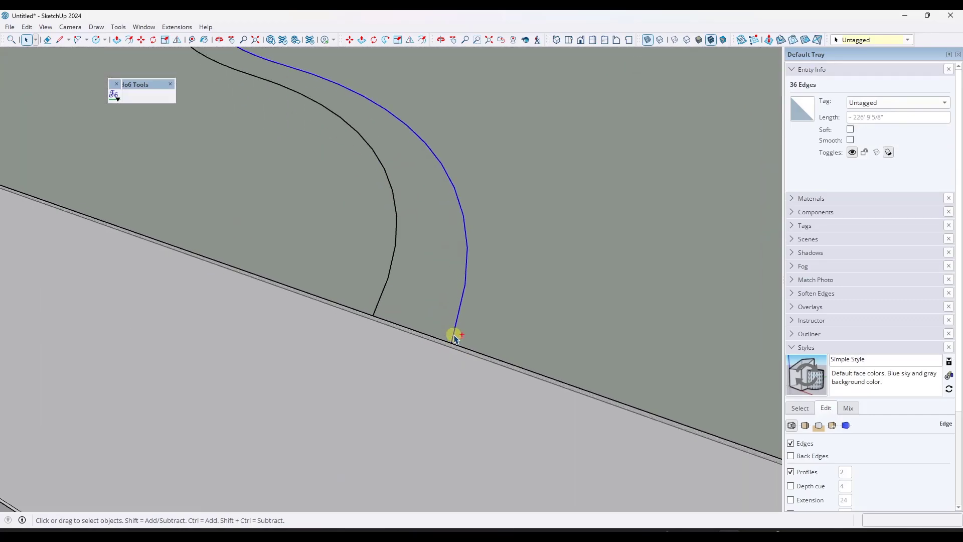
pyautogui.keyDown('shift'); pyautogui.click(453, 339); pyautogui.keyUp('shift')
pyautogui.rightClick(464, 290)
pyautogui.click(500, 131)
# Step: Run CurviShear on both welded curves with top height 14' 4", base height 0", reversed curve orientation and no group
pyautogui.scroll(-5, 487, 275)
pyautogui.moveTo(482, 271); pyautogui.dragTo(424, 217, button='middle')
pyautogui.scroll(-2, 435, 214)
pyautogui.scroll(2, 475, 174)
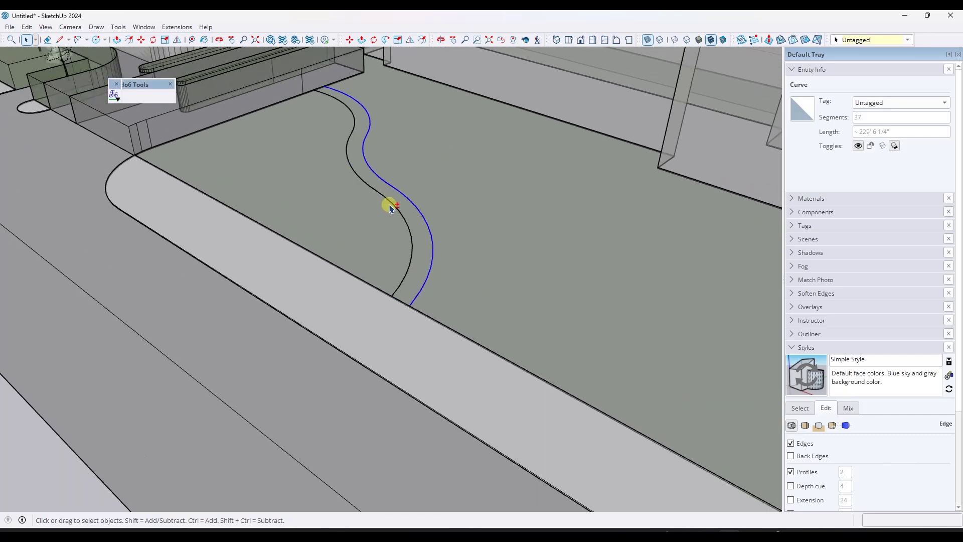
pyautogui.moveTo(430, 229); pyautogui.dragTo(429, 242, button='middle')
pyautogui.scroll(-2, 393, 223)
pyautogui.click(113, 94)
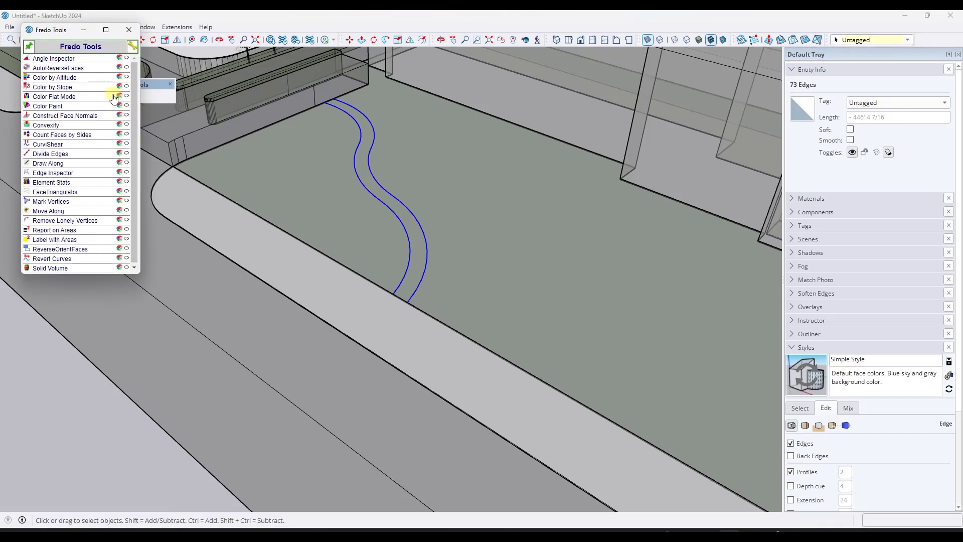
pyautogui.click(47, 144)
pyautogui.moveTo(469, 220); pyautogui.dragTo(214, 209)
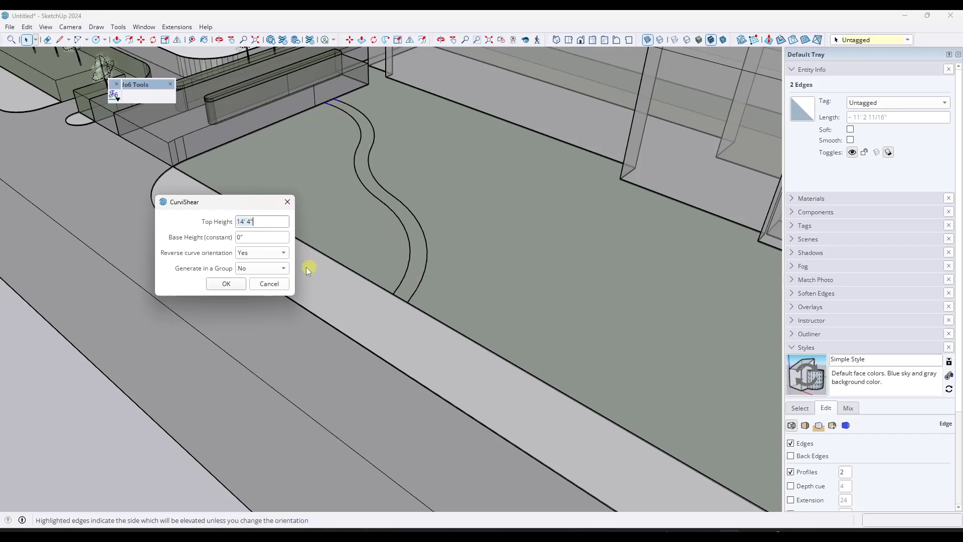
pyautogui.click(232, 282)
# Step: Generate a surface between the two raised curves with the Sandbox From Contours tool
pyautogui.moveTo(359, 160); pyautogui.dragTo(483, 80, button='middle')
pyautogui.scroll(4, 452, 230)
pyautogui.moveTo(462, 212); pyautogui.dragTo(298, 178, button='middle')
pyautogui.scroll(4, 257, 65)
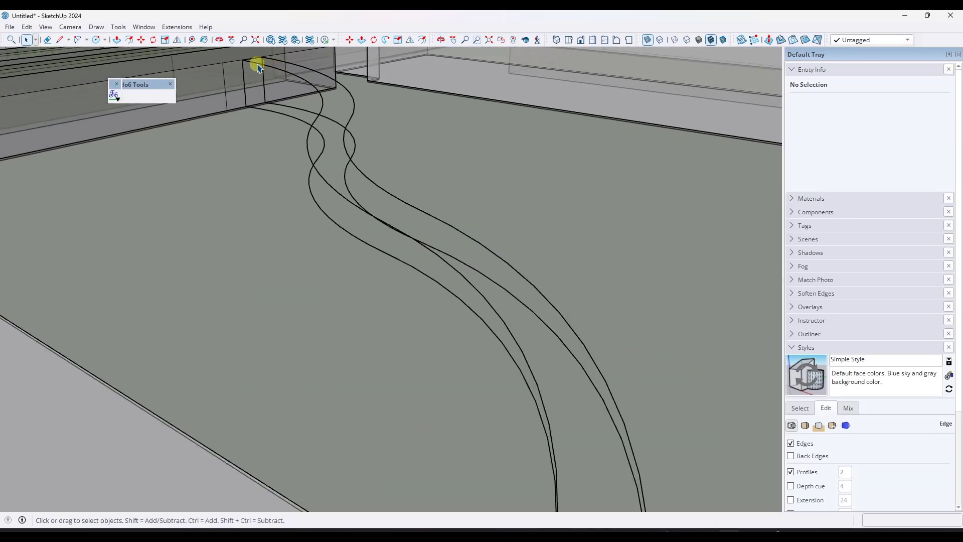
pyautogui.scroll(-2, 257, 66)
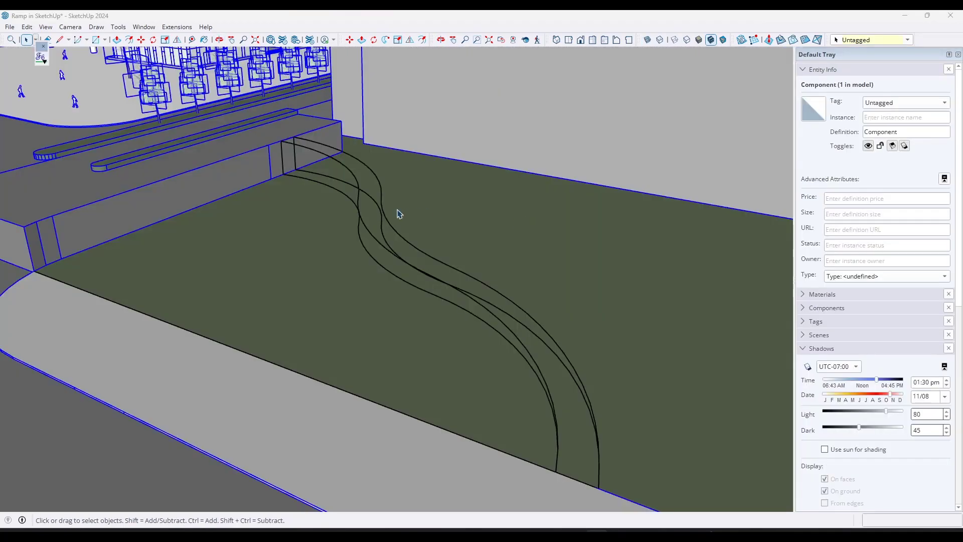
pyautogui.moveTo(399, 214); pyautogui.dragTo(372, 188, button='middle')
pyautogui.click(365, 182)
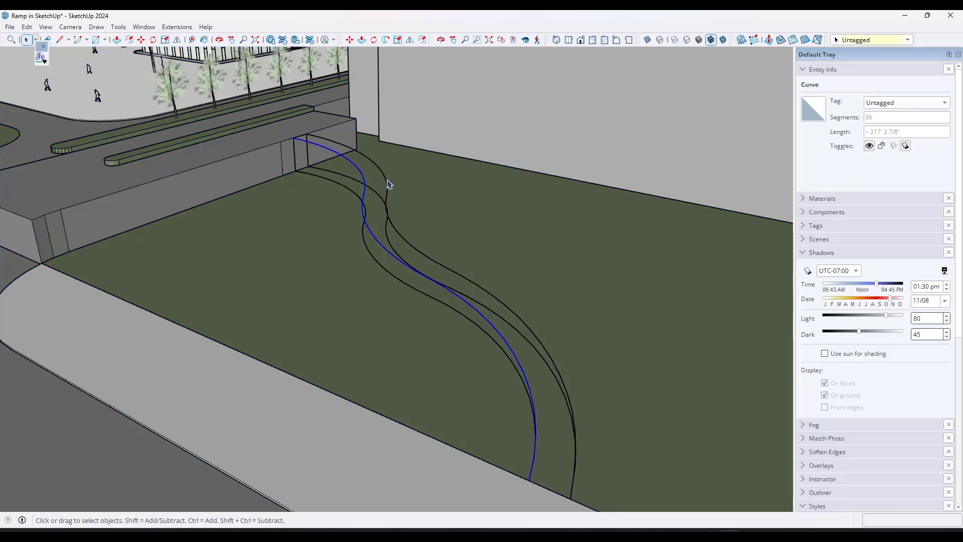
pyautogui.keyDown('ctrl'); pyautogui.click(387, 184); pyautogui.keyUp('ctrl')
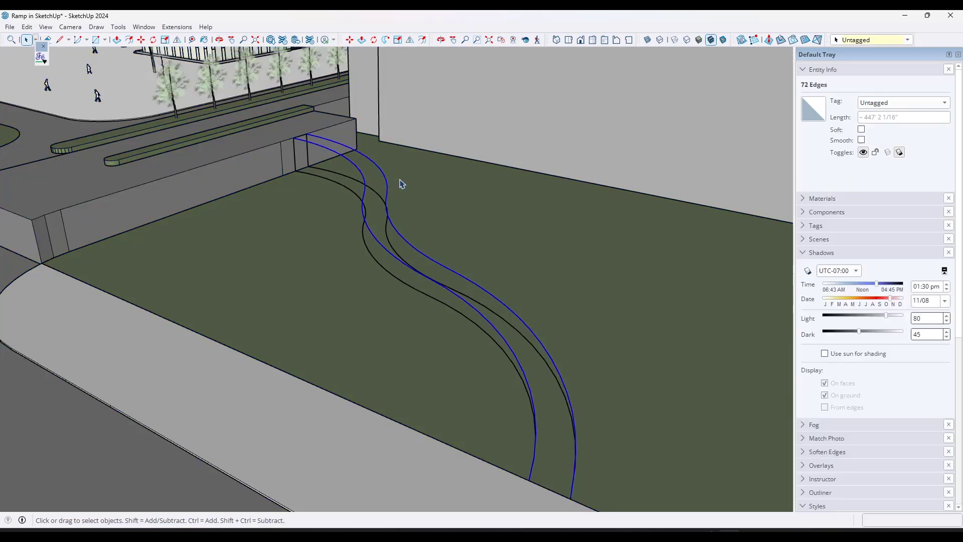
pyautogui.moveTo(447, 300); pyautogui.dragTo(463, 252, button='middle')
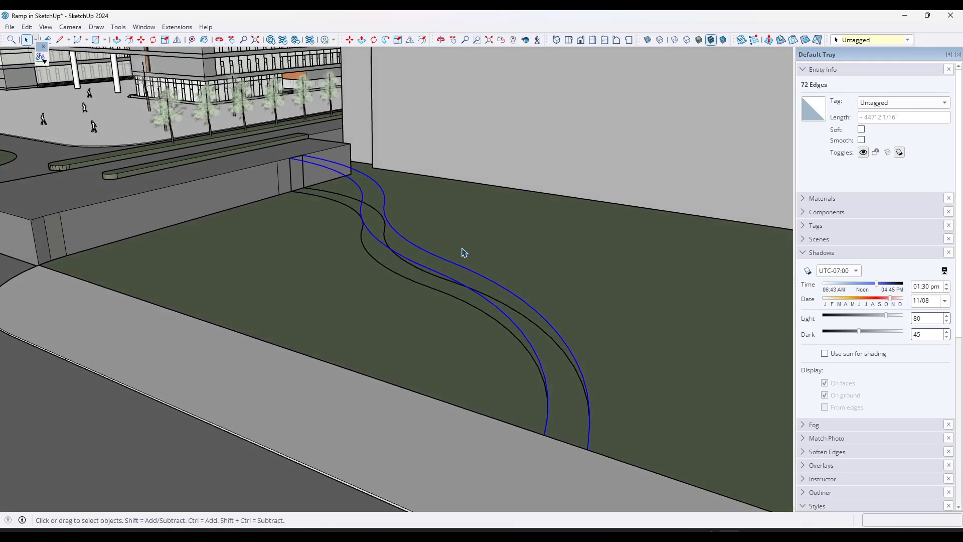
pyautogui.click(741, 41)
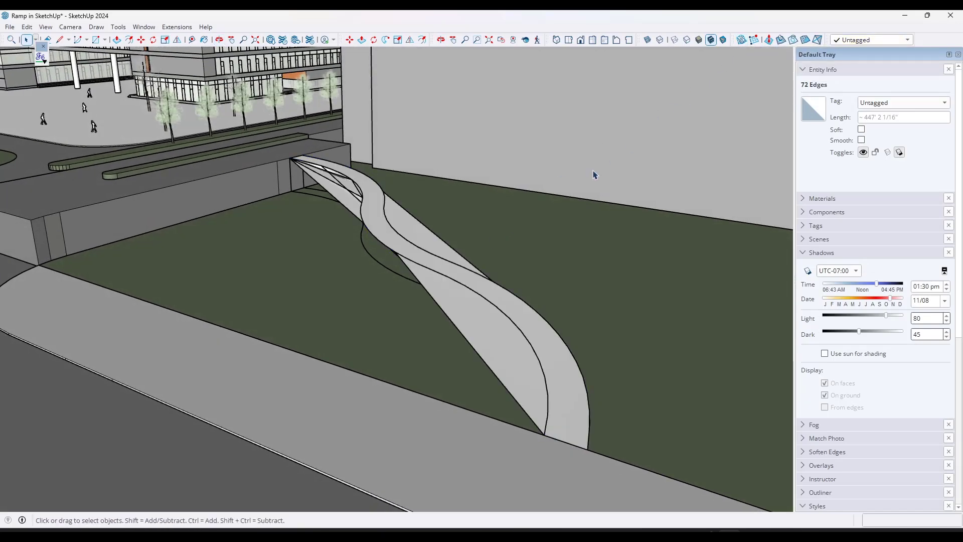
# Step: Turn on hidden geometry display to show the triangulation of the contour surface
pyautogui.moveTo(591, 179); pyautogui.dragTo(617, 213, button='middle')
pyautogui.click(46, 26)
pyautogui.click(64, 66)
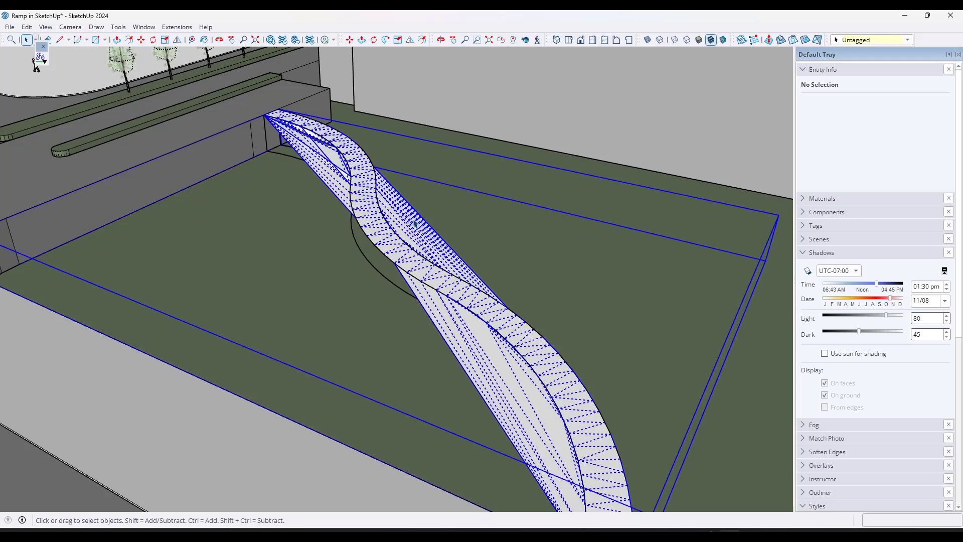
# Step: Open the contour surface for editing and erase the excess triangles outside the curved ramp edges
pyautogui.doubleClick(414, 210)
pyautogui.press('e')
pyautogui.moveTo(437, 214)
pyautogui.mouseDown()
pyautogui.moveTo(415, 226)
pyautogui.moveTo(376, 221)
pyautogui.mouseUp()
pyautogui.moveTo(319, 183)
pyautogui.mouseDown()
pyautogui.moveTo(340, 158)
pyautogui.moveTo(310, 107)
pyautogui.mouseUp()
pyautogui.scroll(4, 345, 157)
pyautogui.scroll(-3, 333, 149)
pyautogui.scroll(2, 360, 150)
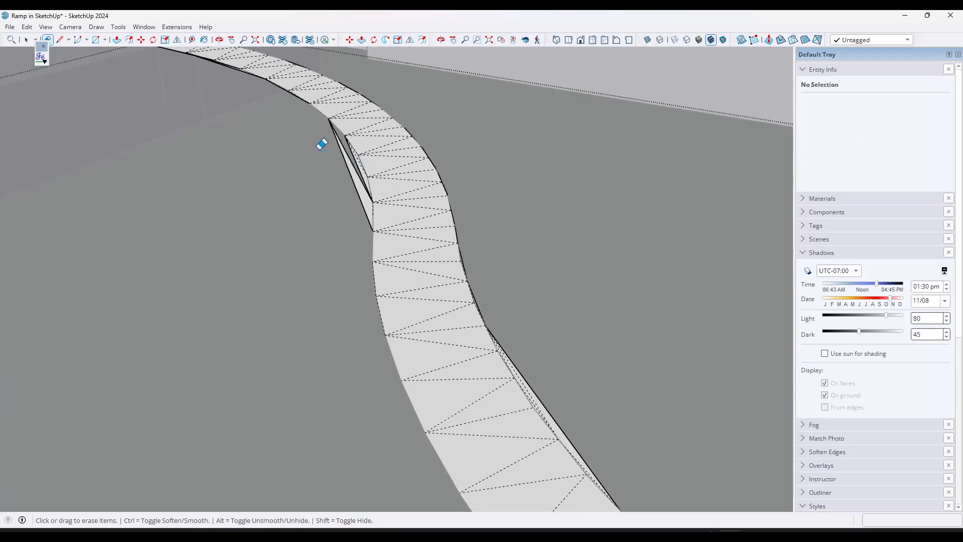
# Step: Undo the triangle erasures and the surface generated from contours
pyautogui.scroll(-3, 401, 311)
pyautogui.hotkey('ctrl', 'z')
pyautogui.hotkey('ctrl', 'z')
pyautogui.hotkey('ctrl', 'z')
pyautogui.hotkey('ctrl', 'z')
pyautogui.hotkey('ctrl', 'z')
pyautogui.scroll(-3, 327, 174)
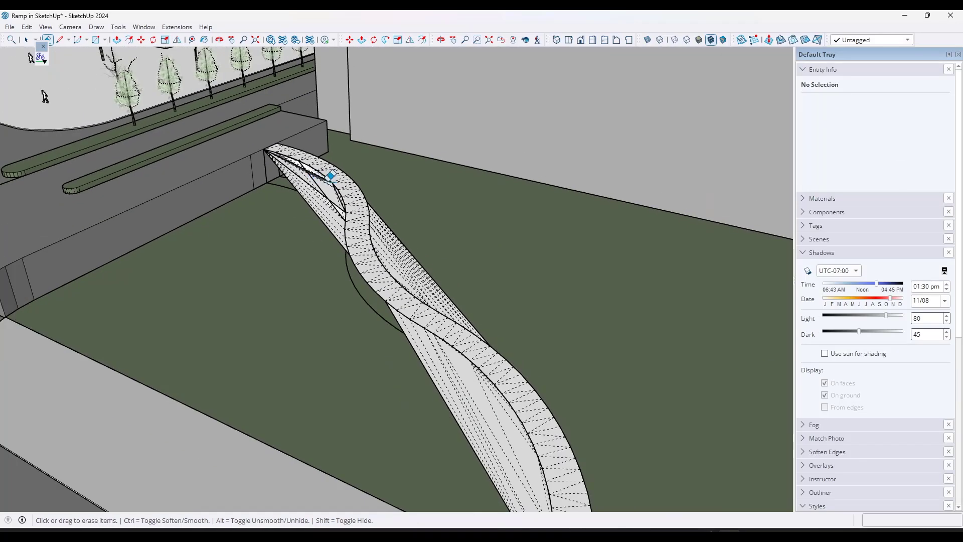
pyautogui.hotkey('ctrl', 'z')
# Step: Select the two raised curves, display the Curviloft tools and generate a Loft by Spline preview between them
pyautogui.moveTo(456, 267); pyautogui.dragTo(458, 228, button='middle')
pyautogui.press('space')
pyautogui.click(406, 282)
pyautogui.keyDown('ctrl'); pyautogui.click(406, 282); pyautogui.keyUp('ctrl')
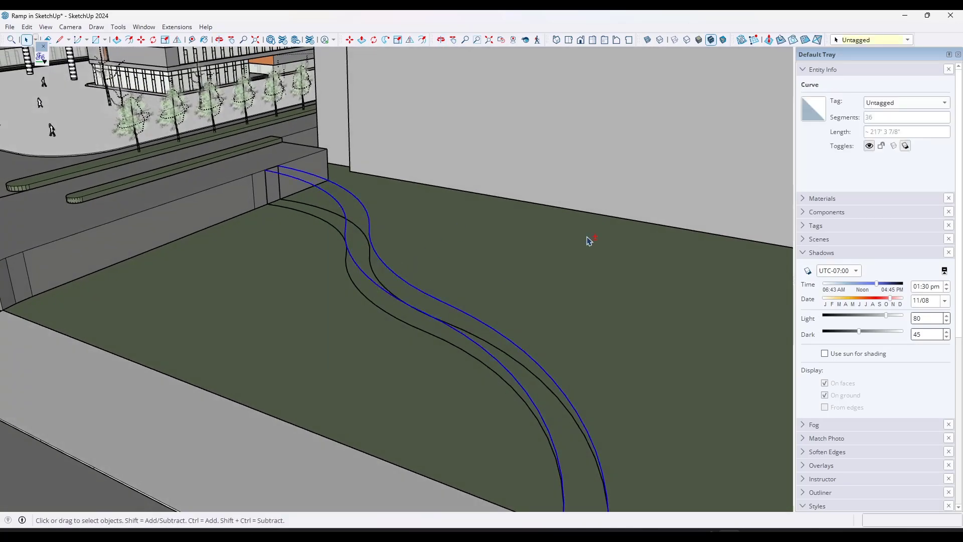
pyautogui.rightClick(927, 44)
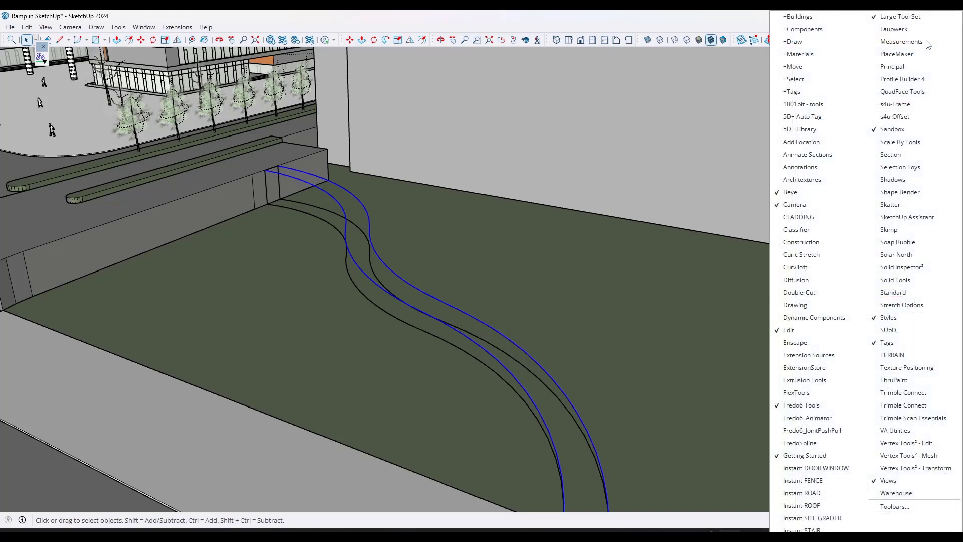
pyautogui.click(802, 269)
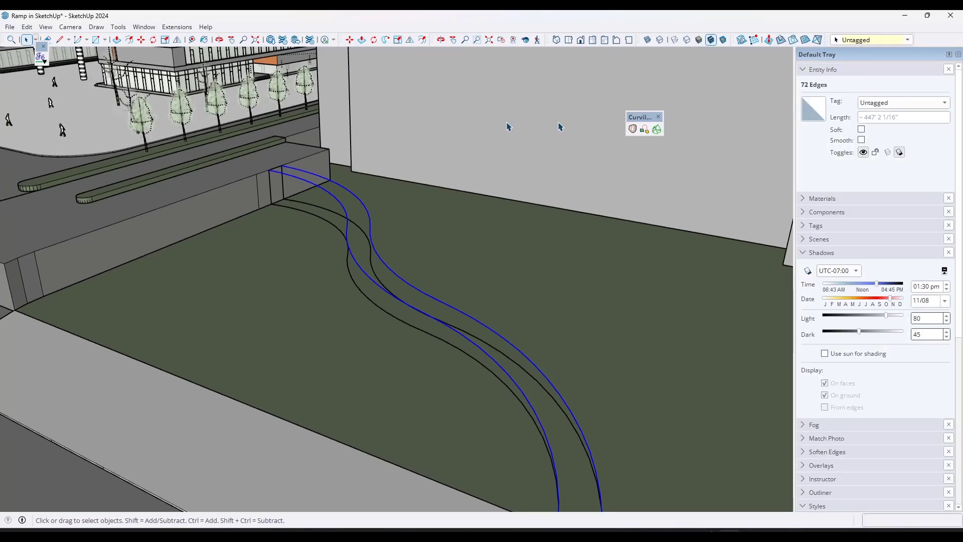
pyautogui.moveTo(466, 115); pyautogui.dragTo(64, 101)
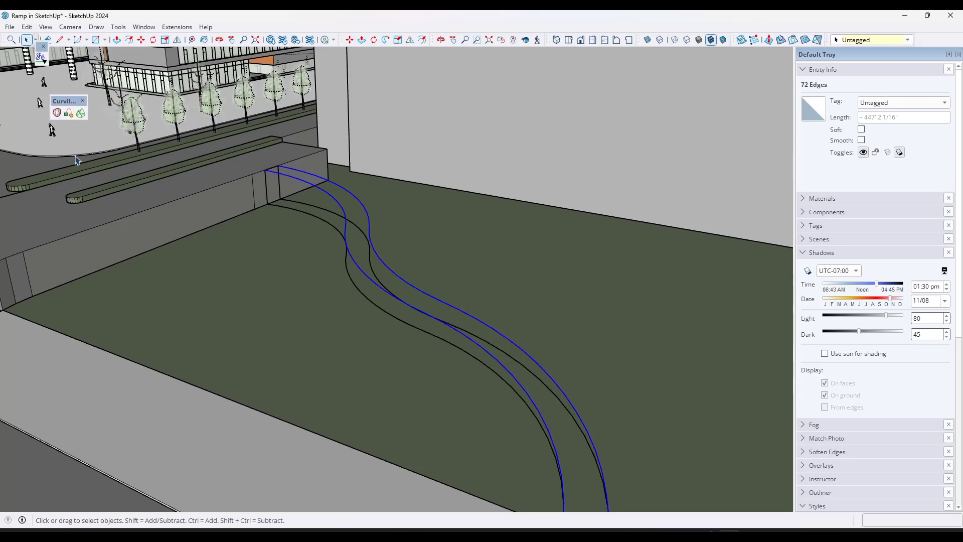
pyautogui.click(57, 112)
pyautogui.moveTo(441, 263); pyautogui.dragTo(432, 286, button='middle')
pyautogui.scroll(-3, 400, 204)
pyautogui.scroll(3, 451, 296)
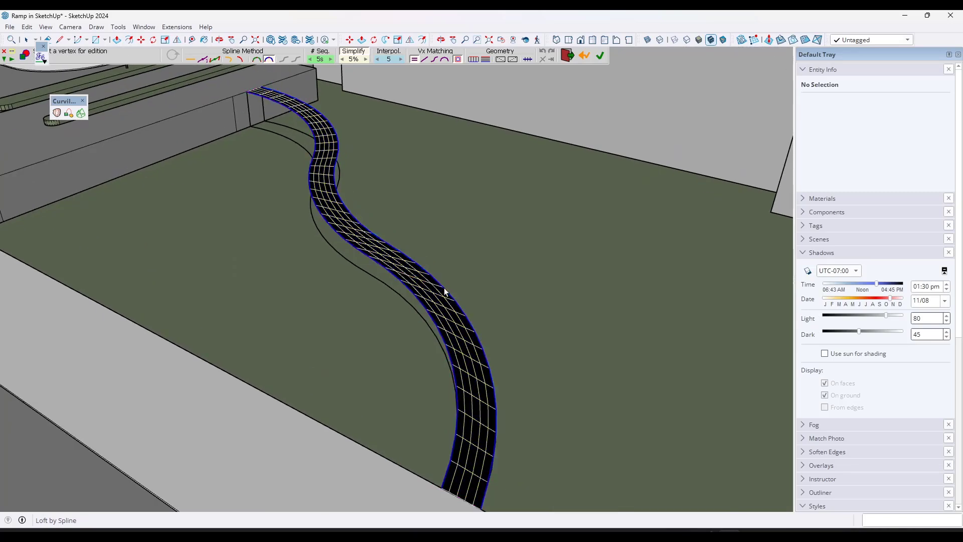
# Step: Edit the loft junction, re-pairing vertices along the middle of the ramp, and generate the Curviloft surface
pyautogui.click(440, 286)
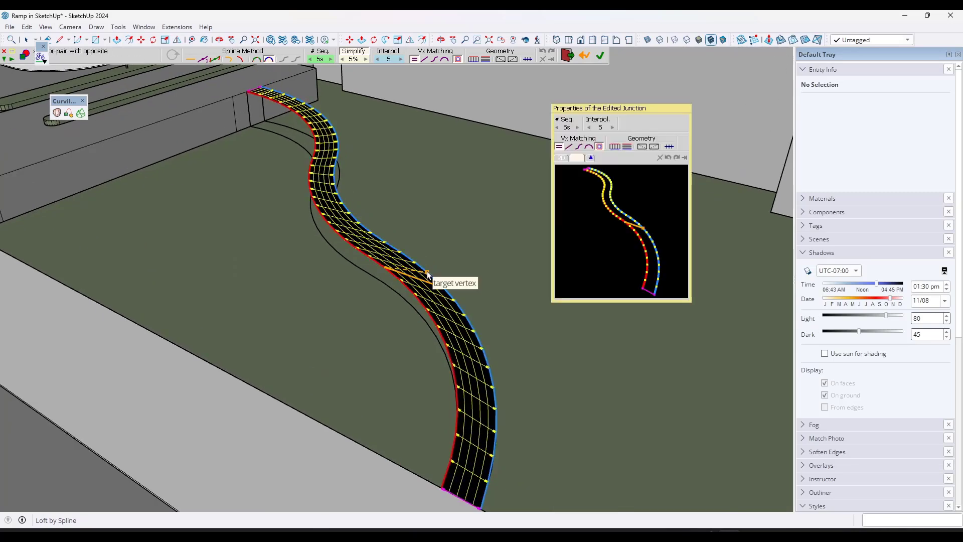
pyautogui.click(427, 272)
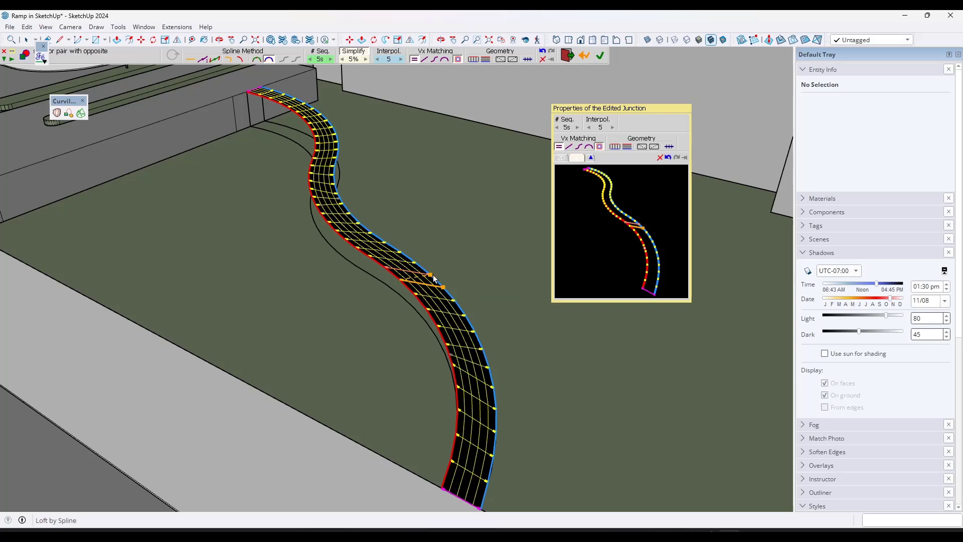
pyautogui.click(432, 274)
pyautogui.scroll(2, 429, 275)
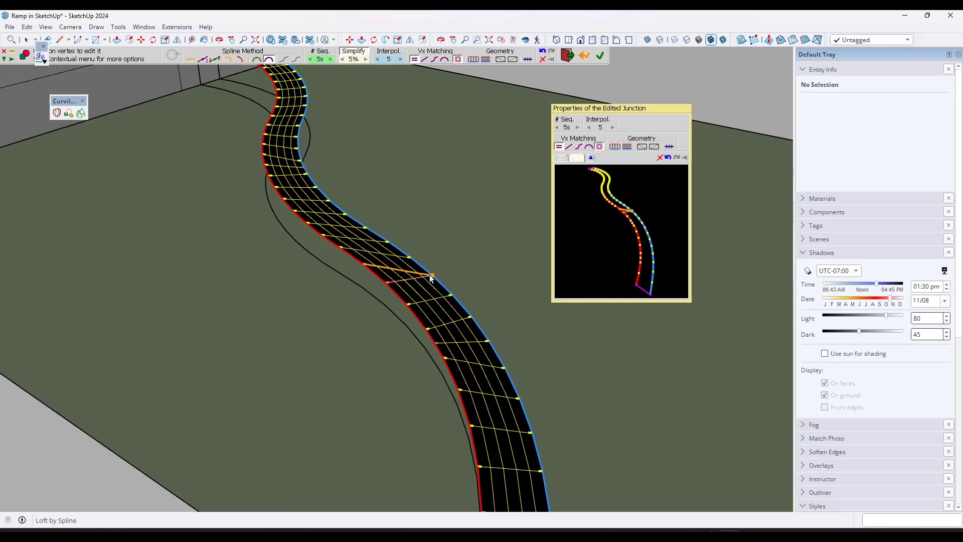
pyautogui.scroll(2, 429, 275)
pyautogui.click(431, 275)
pyautogui.click(400, 248)
pyautogui.scroll(-4, 413, 259)
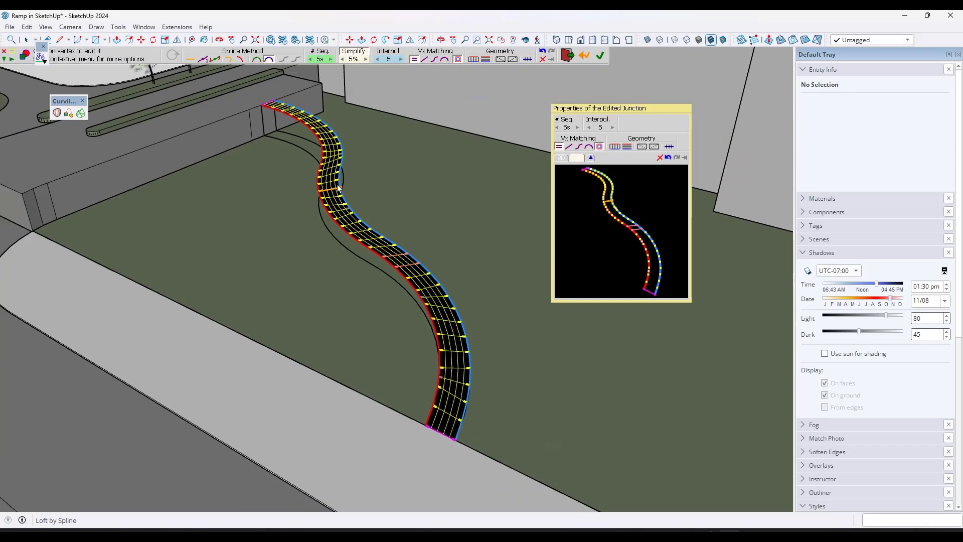
pyautogui.click(370, 184)
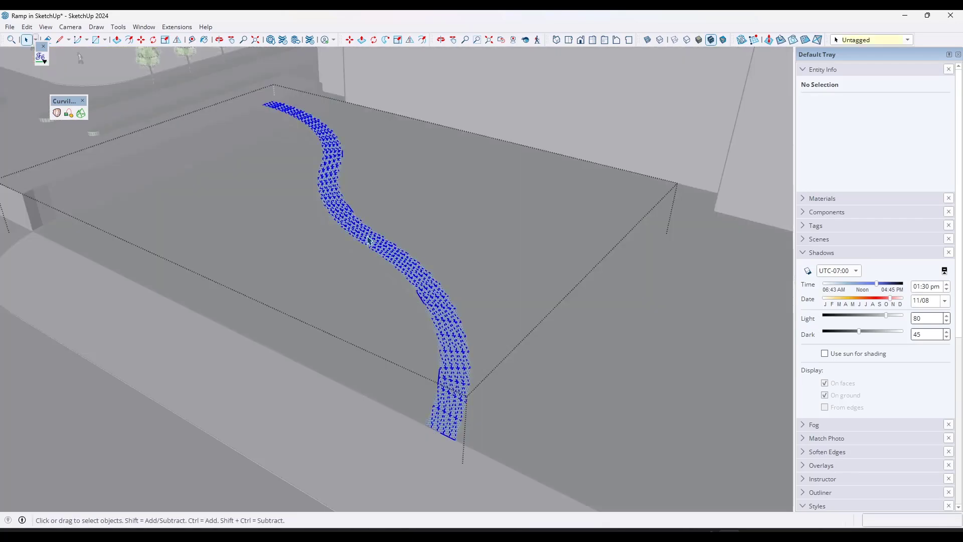
# Step: Reverse the faces of the new ramp surface and close the group
pyautogui.rightClick(369, 238)
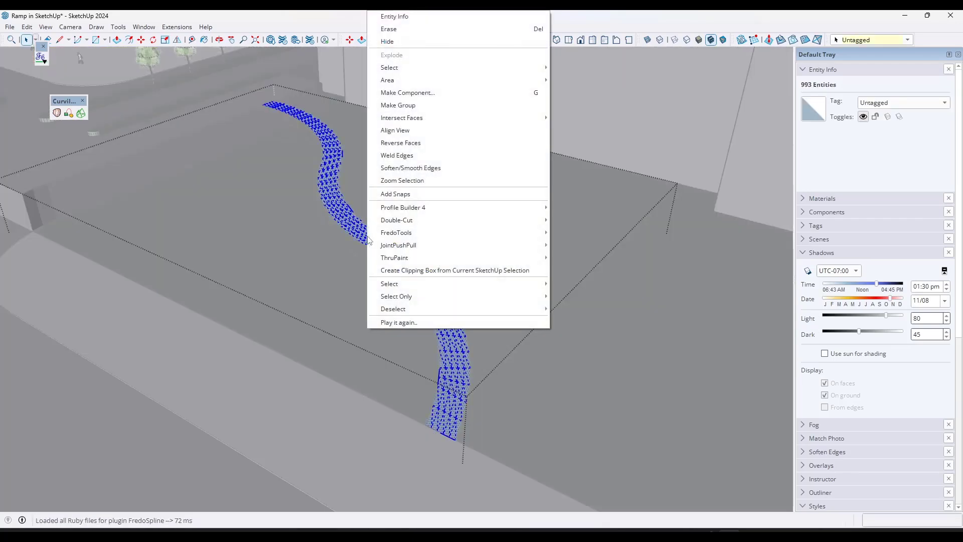
pyautogui.click(409, 142)
pyautogui.click(510, 218)
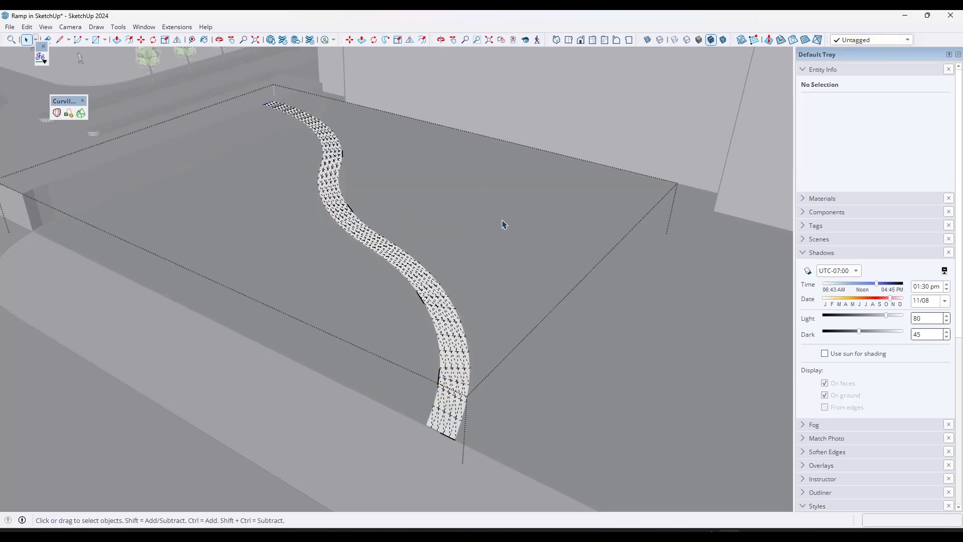
pyautogui.press('Escape')
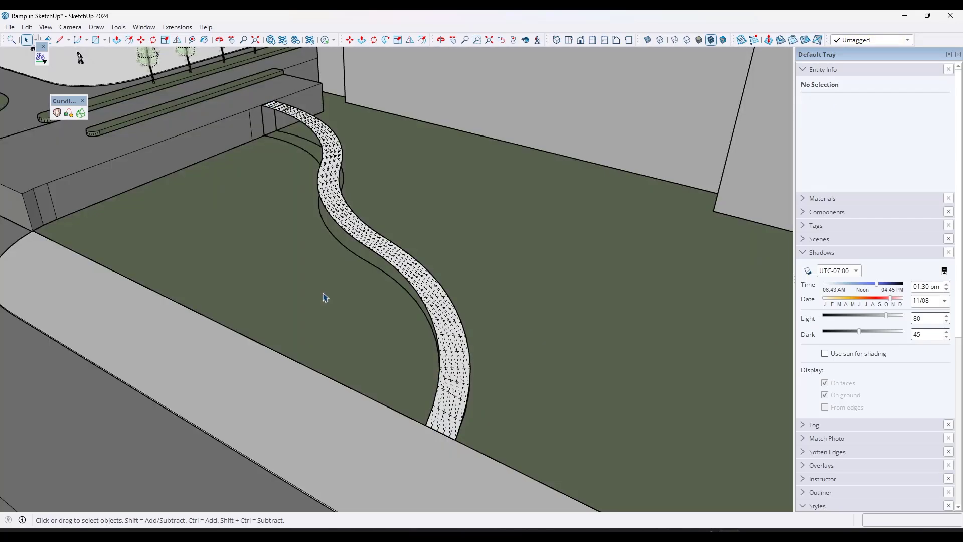
# Step: Offset the near ground-level curve of the path outward by 12"
pyautogui.moveTo(345, 259); pyautogui.dragTo(451, 225, button='middle')
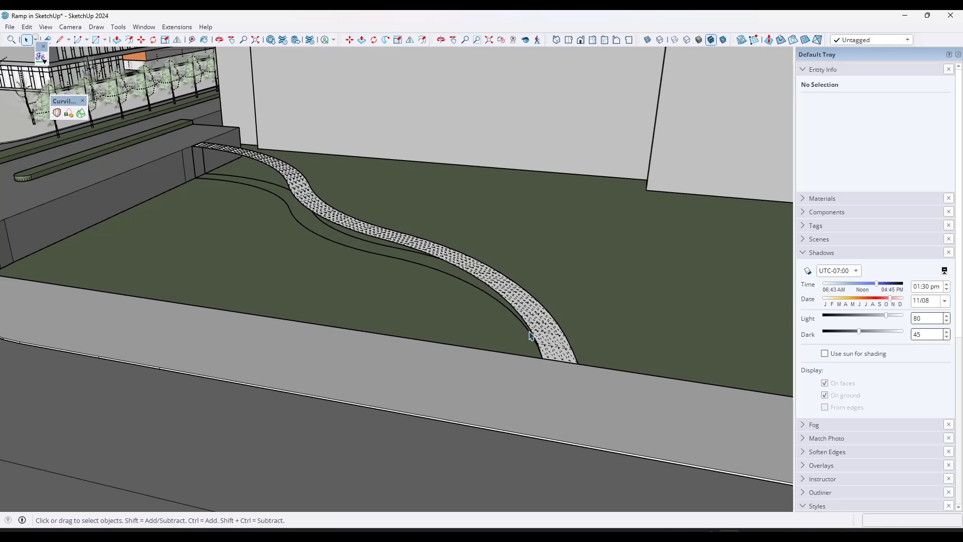
pyautogui.moveTo(530, 335); pyautogui.dragTo(419, 331, button='middle')
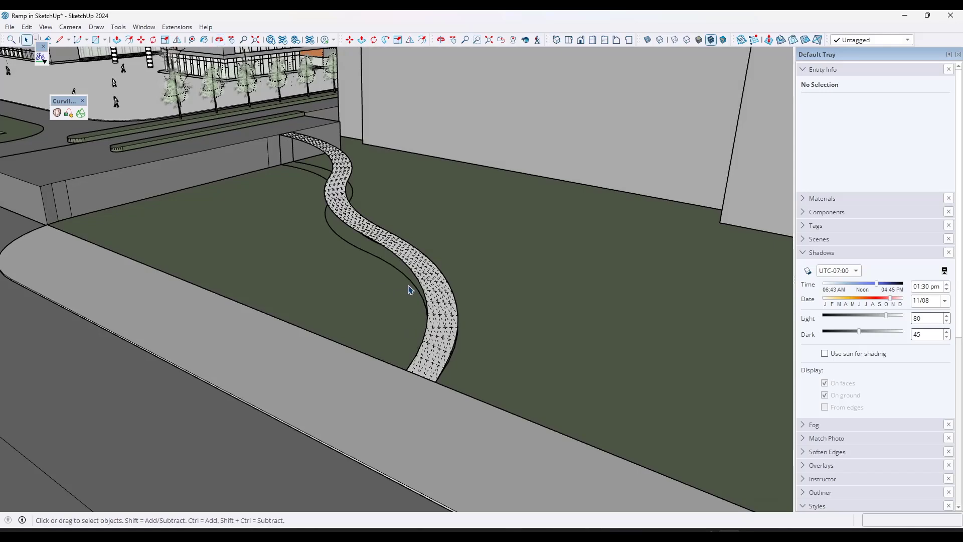
pyautogui.scroll(6, 393, 283)
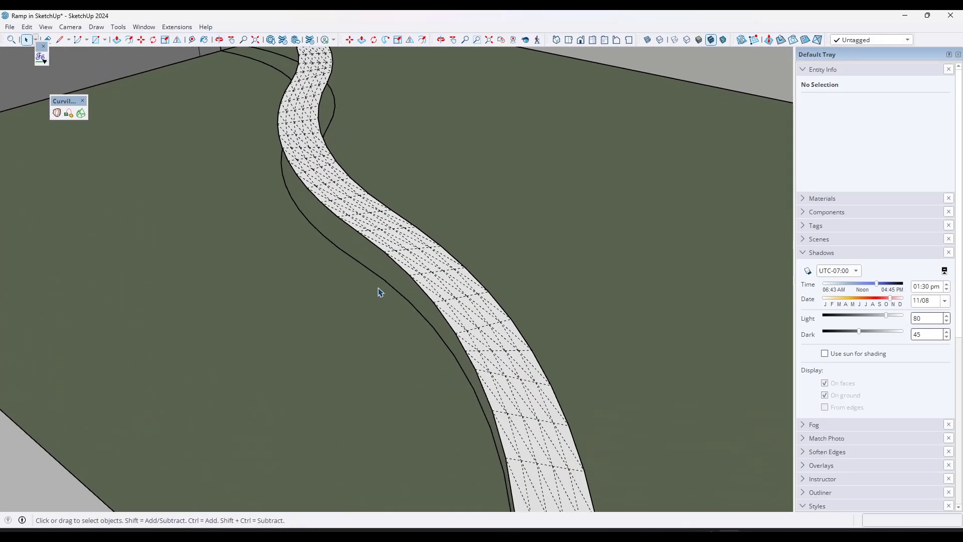
pyautogui.click(394, 284)
pyautogui.scroll(-4, 394, 283)
pyautogui.moveTo(415, 286); pyautogui.dragTo(435, 259, button='middle')
pyautogui.press('f')
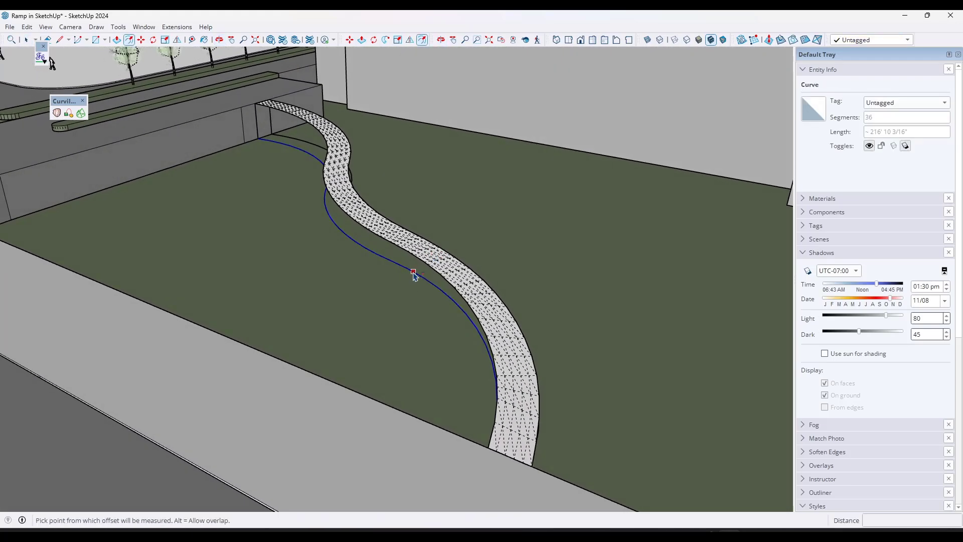
pyautogui.click(413, 272)
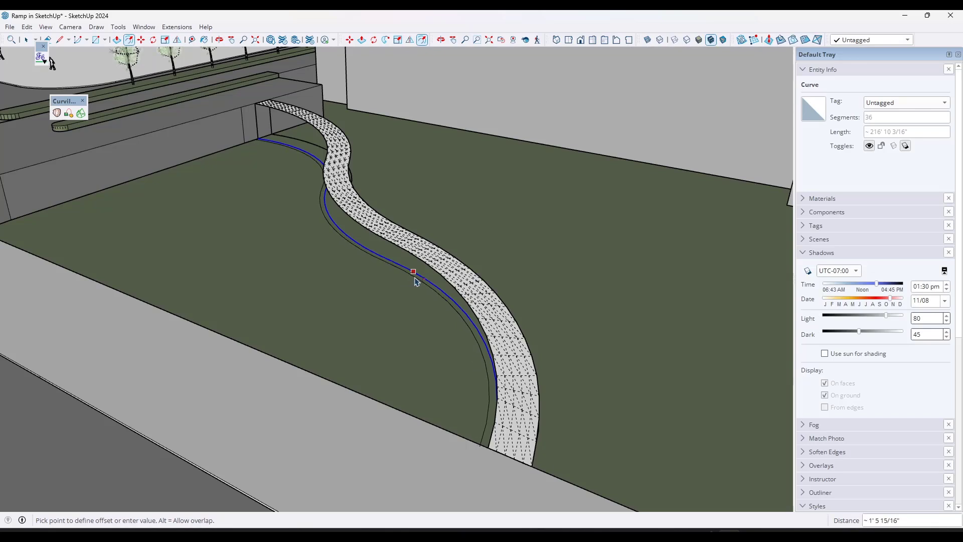
pyautogui.press('Return')
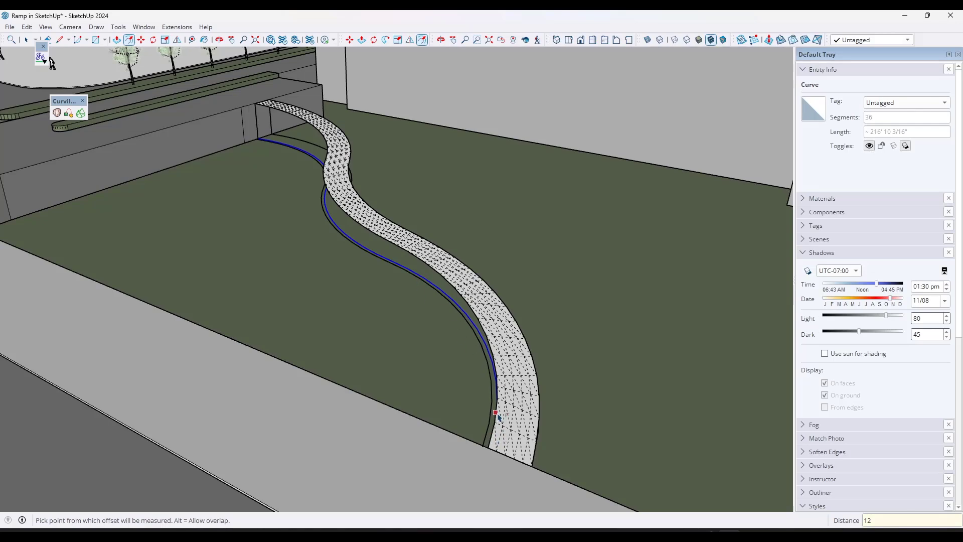
# Step: Draw a short line where the offset curve meets the base of the block
pyautogui.scroll(5, 494, 431)
pyautogui.scroll(-6, 494, 376)
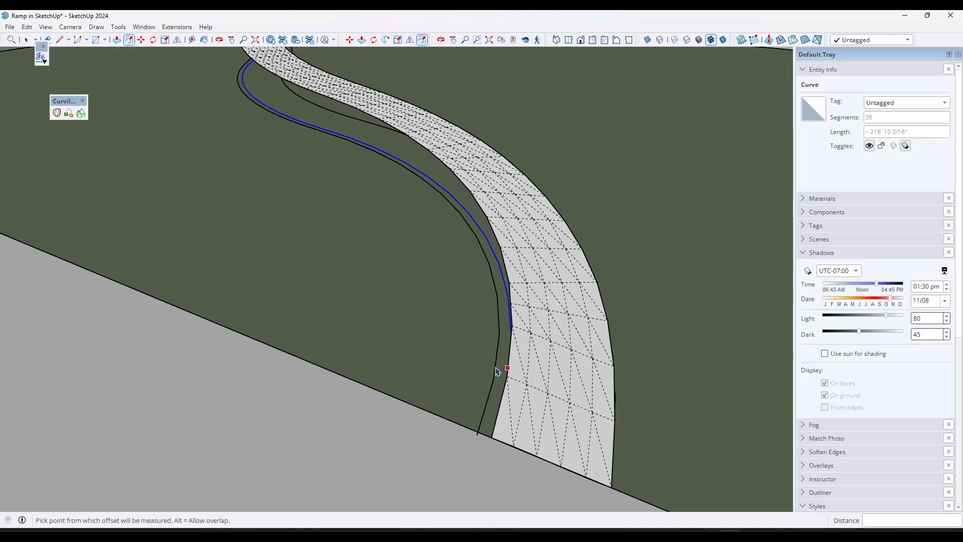
pyautogui.scroll(4, 256, 111)
pyautogui.scroll(5, 288, 131)
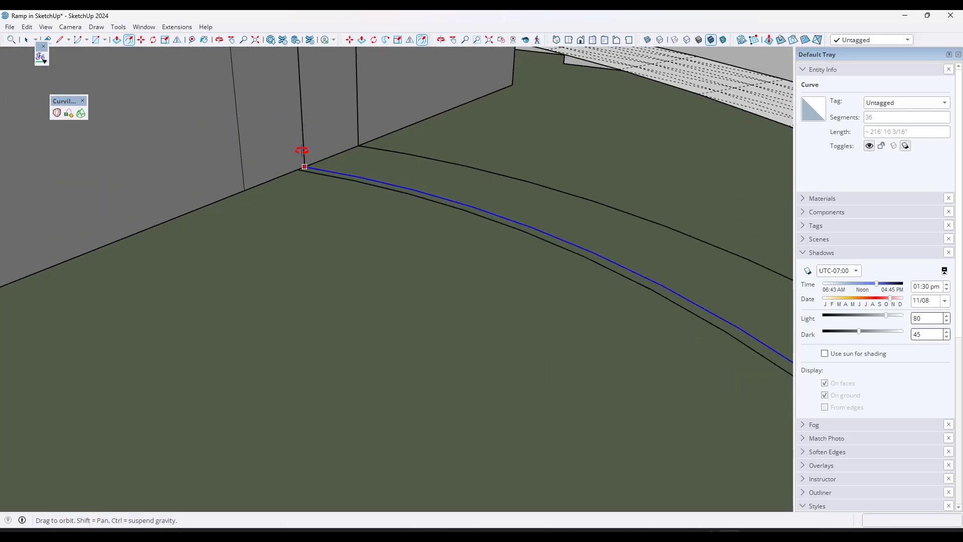
pyautogui.scroll(4, 289, 129)
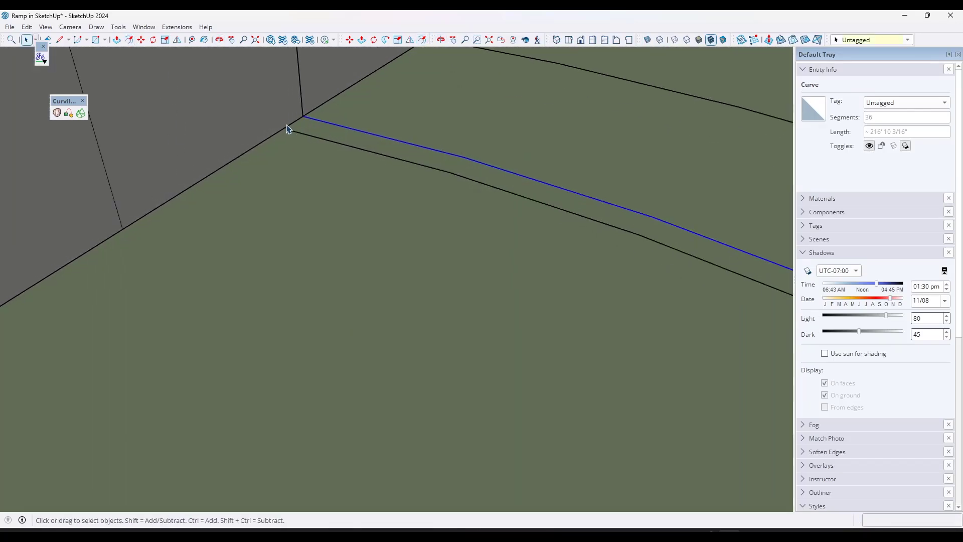
pyautogui.press('l')
pyautogui.click(284, 126)
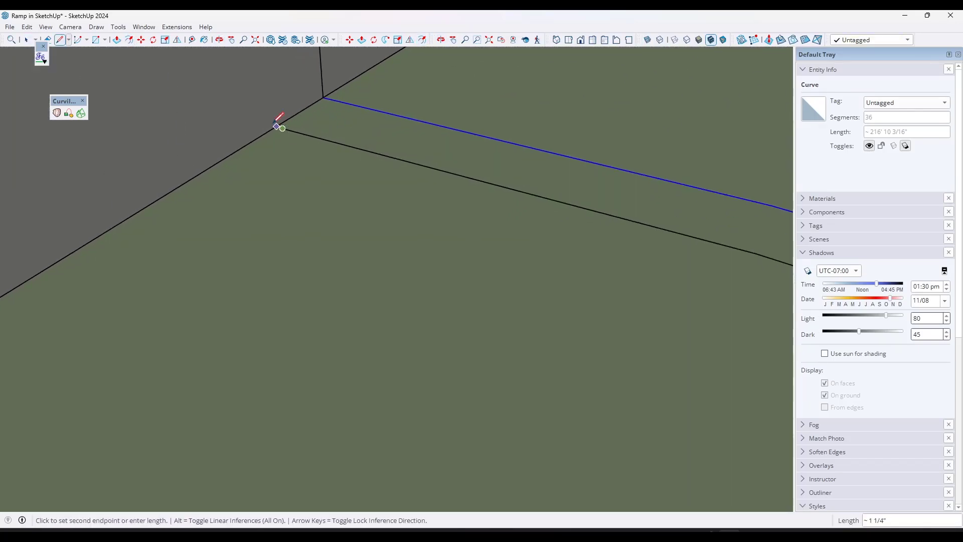
pyautogui.press('space')
# Step: Draw a short line where the offset curve meets the sidewalk edge and delete the surplus pieces there
pyautogui.scroll(-5, 271, 97)
pyautogui.scroll(-6, 277, 93)
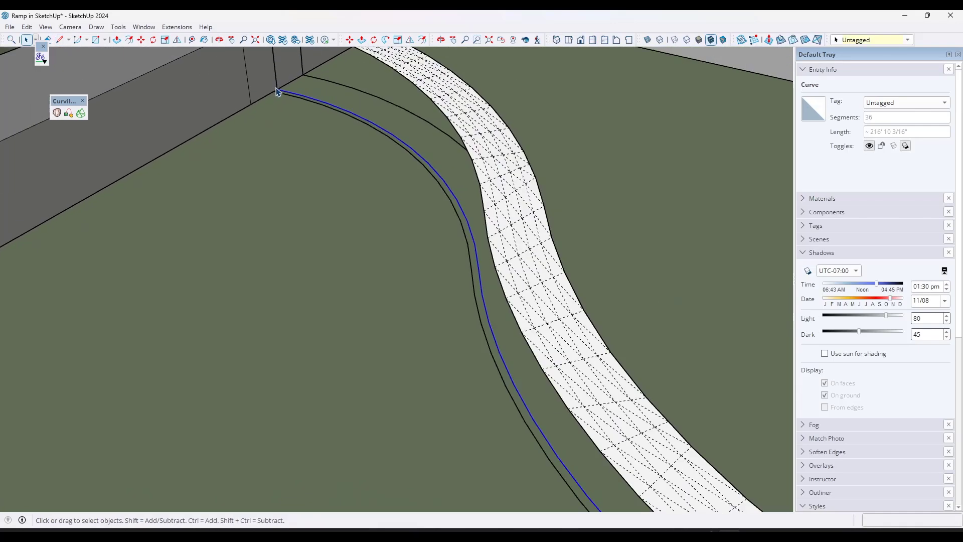
pyautogui.scroll(6, 429, 350)
pyautogui.scroll(2, 429, 350)
pyautogui.press('l')
pyautogui.click(413, 345)
pyautogui.click(394, 335)
pyautogui.press('space')
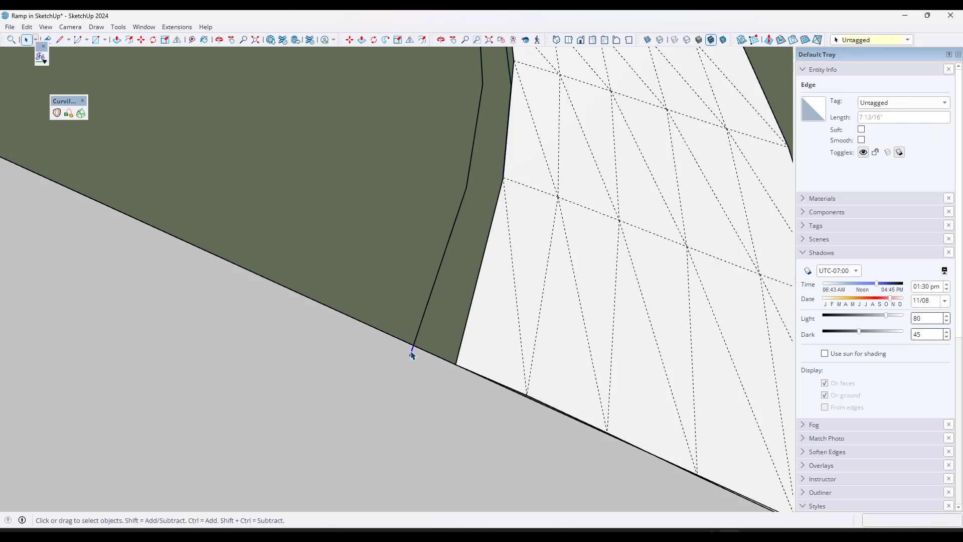
pyautogui.click(405, 344)
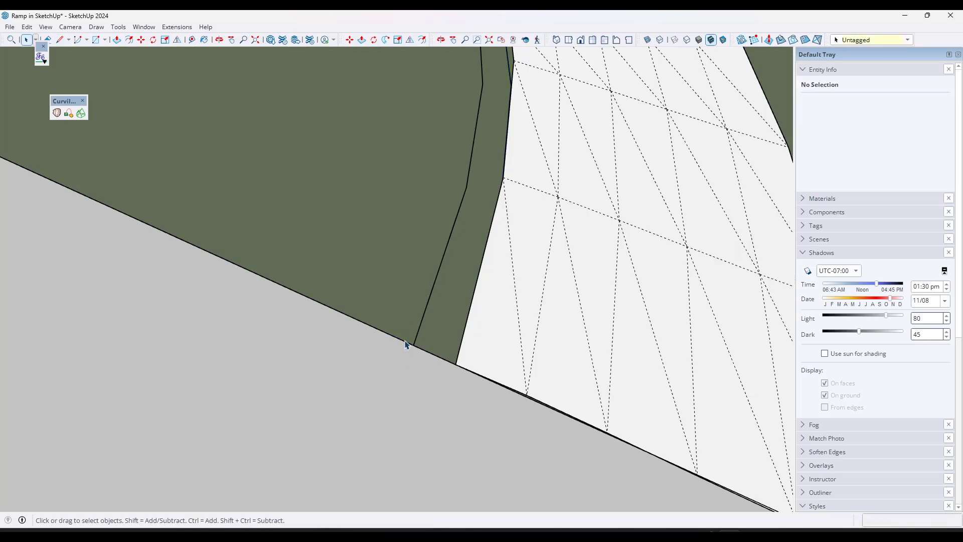
pyautogui.click(404, 345)
pyautogui.press('Delete')
# Step: Apply CurviShear to the original and offset ground curves with a top height of 15' 6" and a base height of 1'
pyautogui.click(424, 313)
pyautogui.moveTo(449, 311); pyautogui.dragTo(596, 261, button='middle')
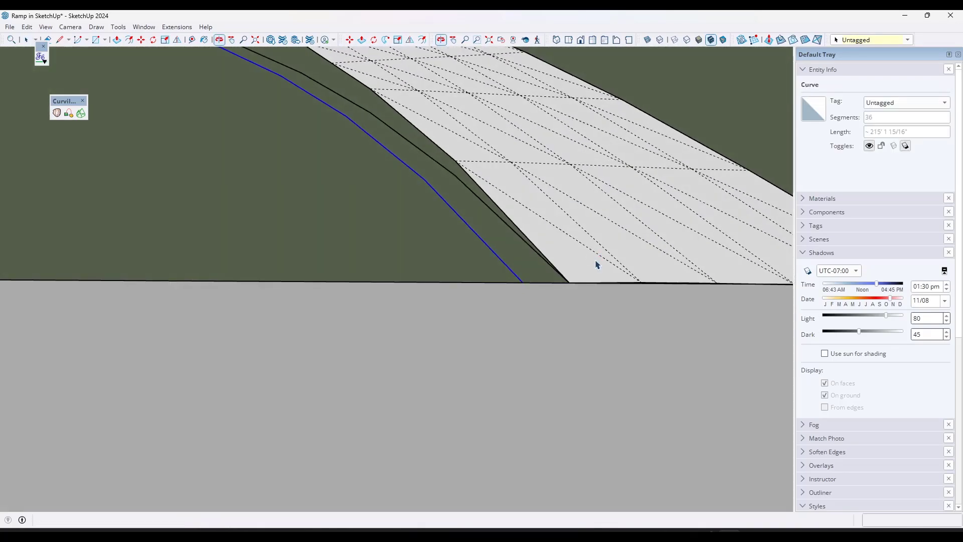
pyautogui.keyDown('shift'); pyautogui.click(518, 235); pyautogui.keyUp('shift')
pyautogui.moveTo(518, 236); pyautogui.dragTo(404, 237, button='middle')
pyautogui.keyDown('shift'); pyautogui.moveTo(379, 132); pyautogui.dragTo(242, 181, button='middle'); pyautogui.keyUp('shift')
pyautogui.click(44, 63)
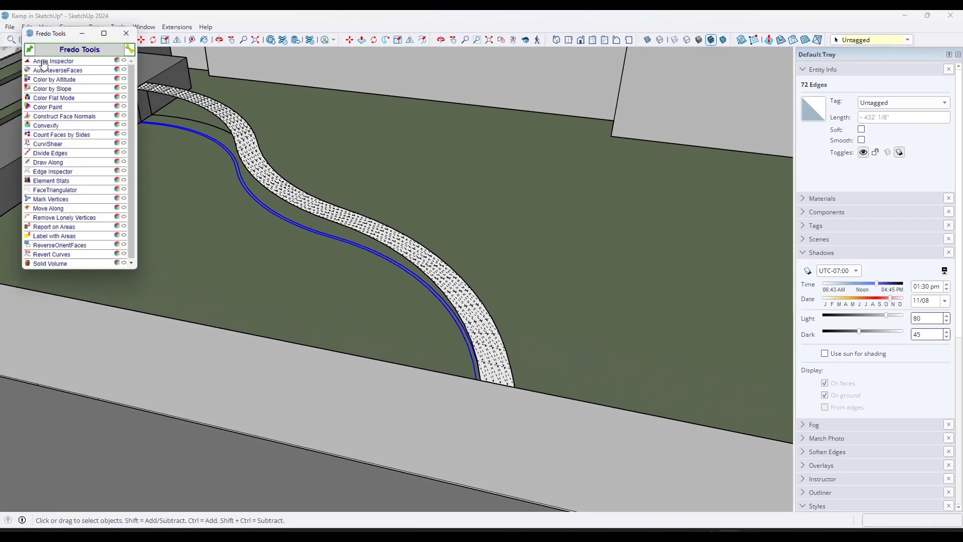
pyautogui.click(47, 145)
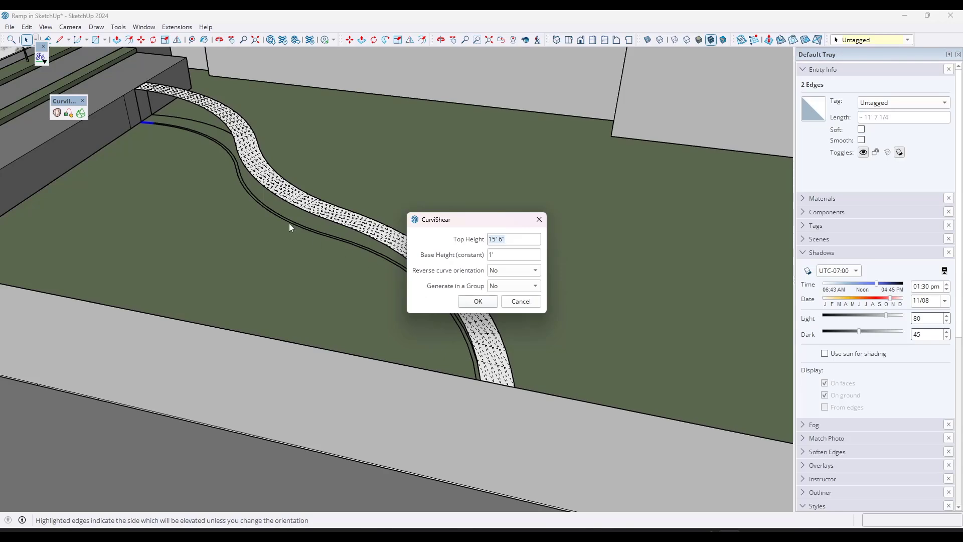
pyautogui.click(474, 303)
# Step: Examine both ends of the newly raised curves against the ramp surface
pyautogui.moveTo(402, 290); pyautogui.dragTo(530, 226, button='middle')
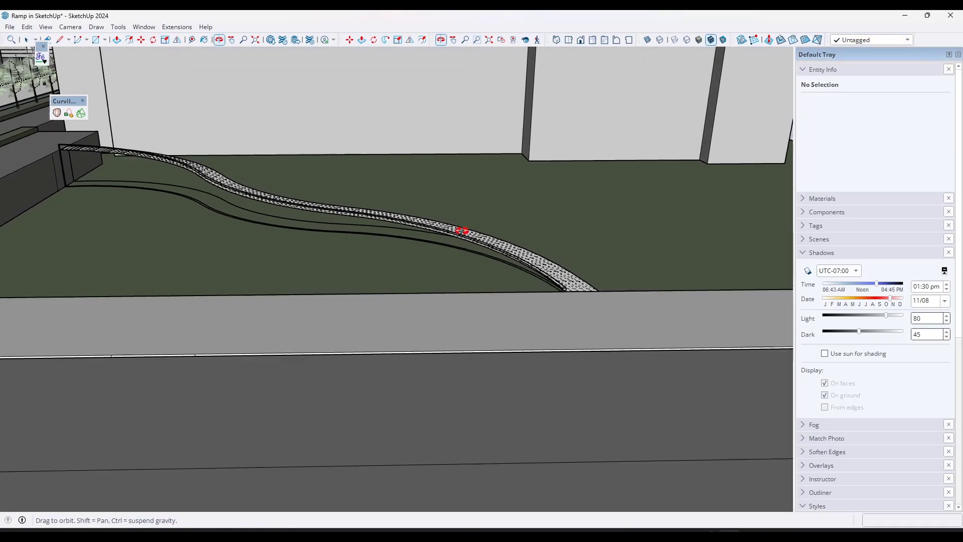
pyautogui.moveTo(451, 233); pyautogui.dragTo(551, 340)
pyautogui.press('space')
pyautogui.scroll(6, 554, 351)
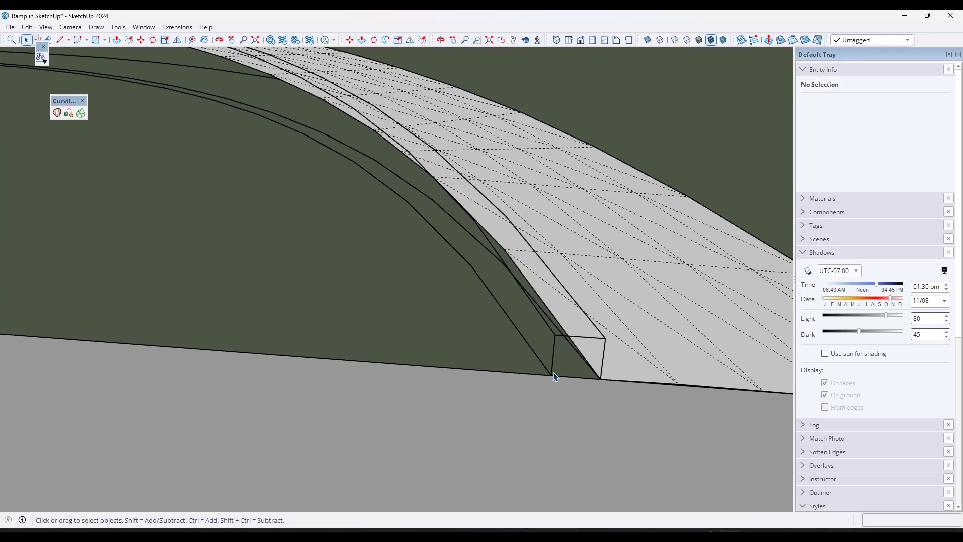
pyautogui.scroll(-8, 391, 136)
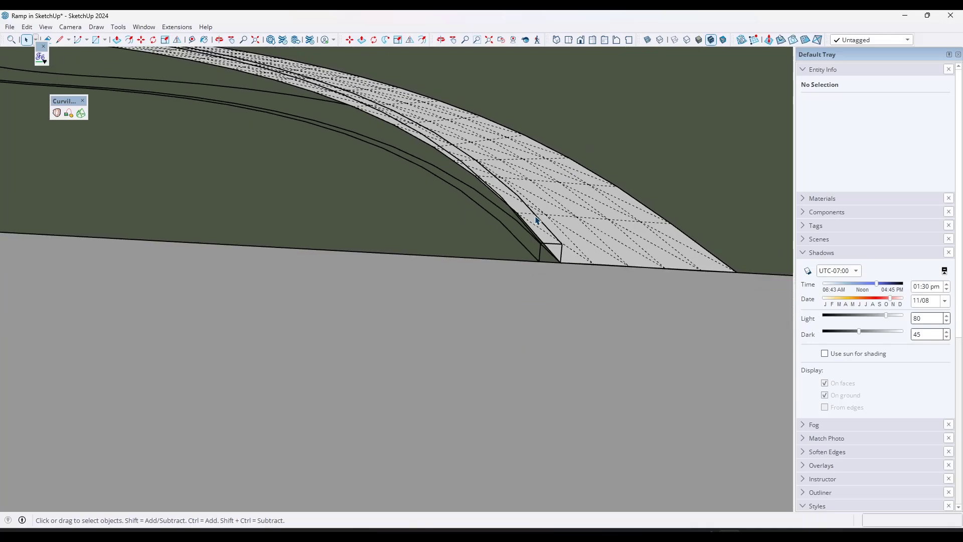
pyautogui.scroll(6, 89, 70)
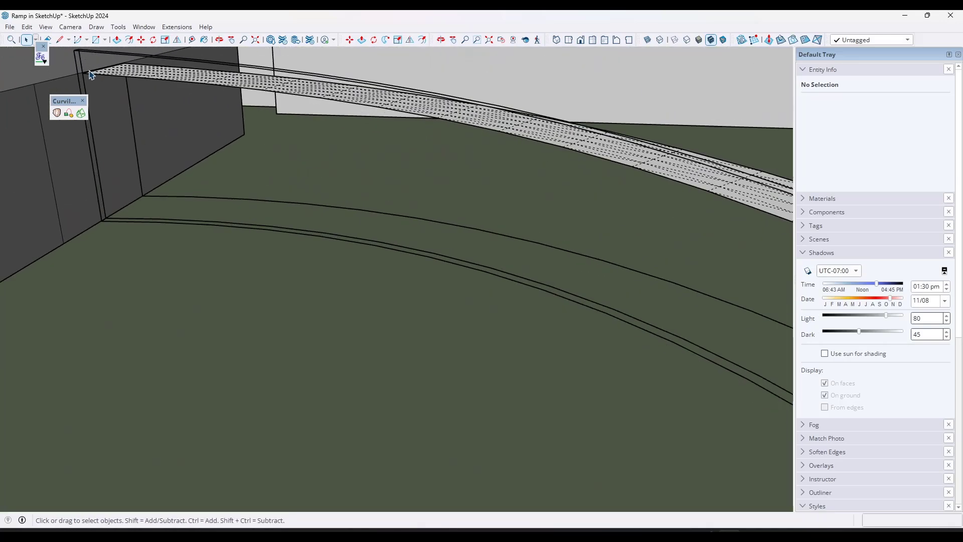
pyautogui.scroll(-2, 91, 70)
# Step: Try generating a surface from contours between the ground and raised outer wall edges, and undo it
pyautogui.moveTo(165, 144); pyautogui.dragTo(125, 141, button='middle')
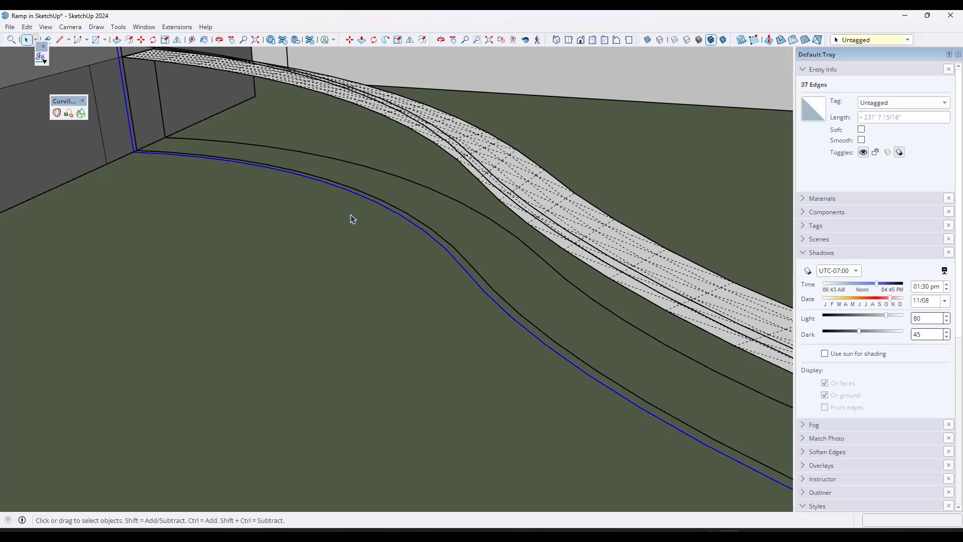
pyautogui.scroll(-5, 341, 215)
pyautogui.scroll(3, 626, 332)
pyautogui.scroll(2, 634, 391)
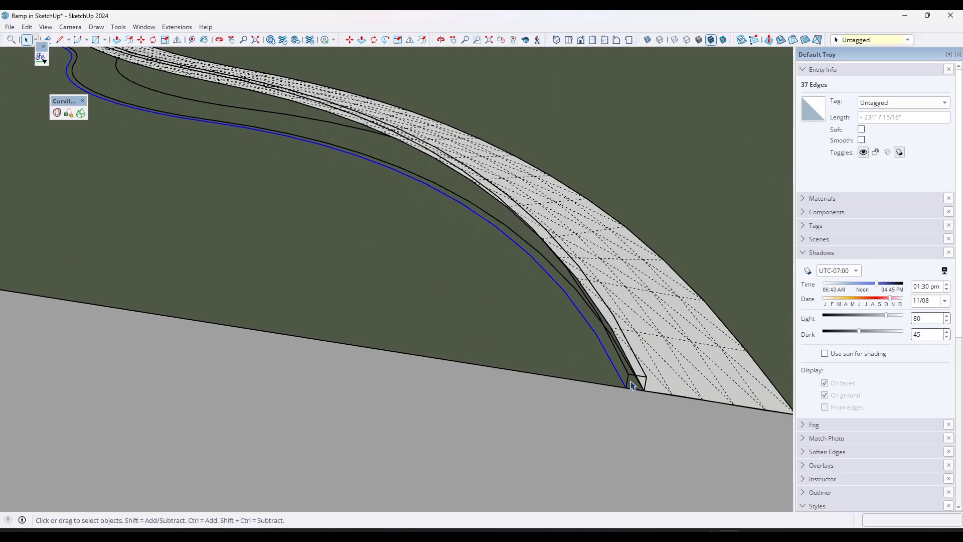
pyautogui.scroll(-5, 640, 373)
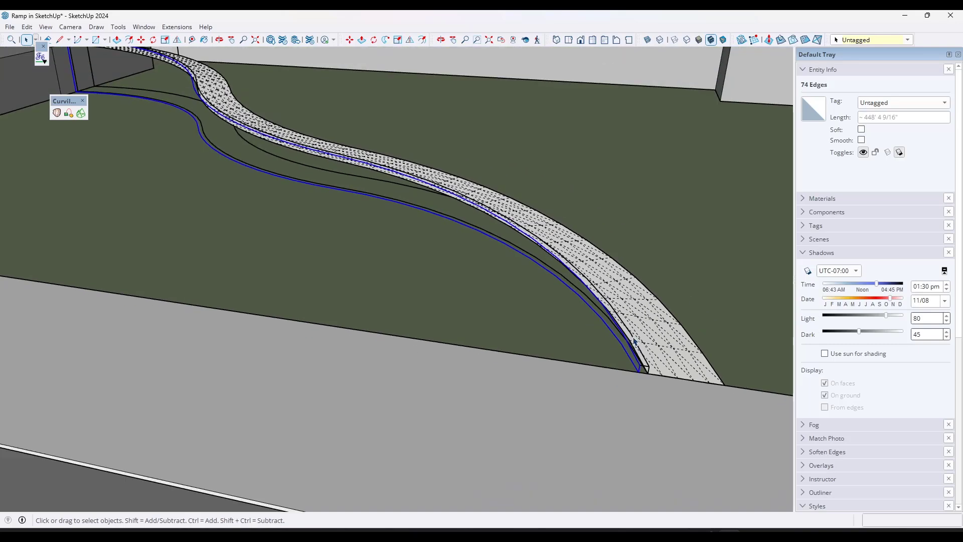
pyautogui.scroll(4, 173, 94)
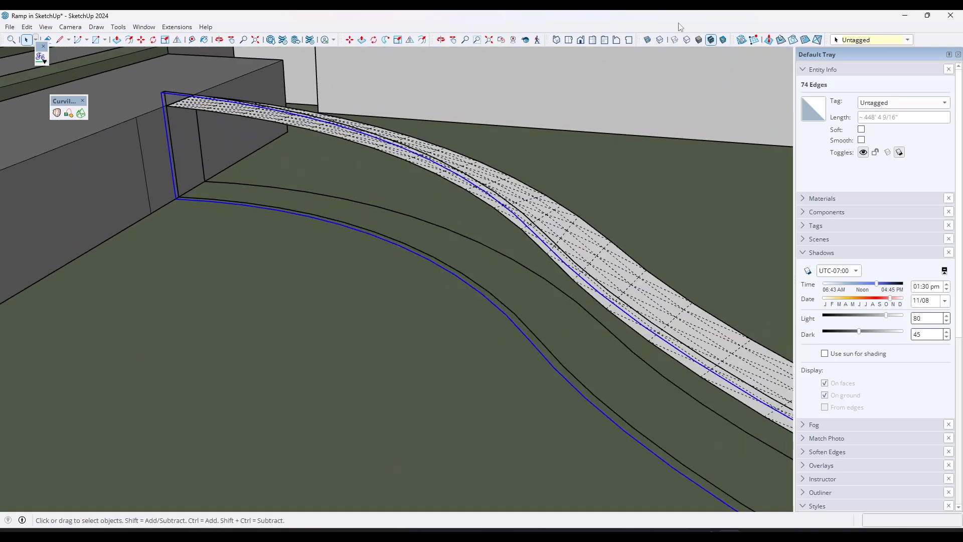
pyautogui.click(742, 39)
pyautogui.scroll(-3, 522, 159)
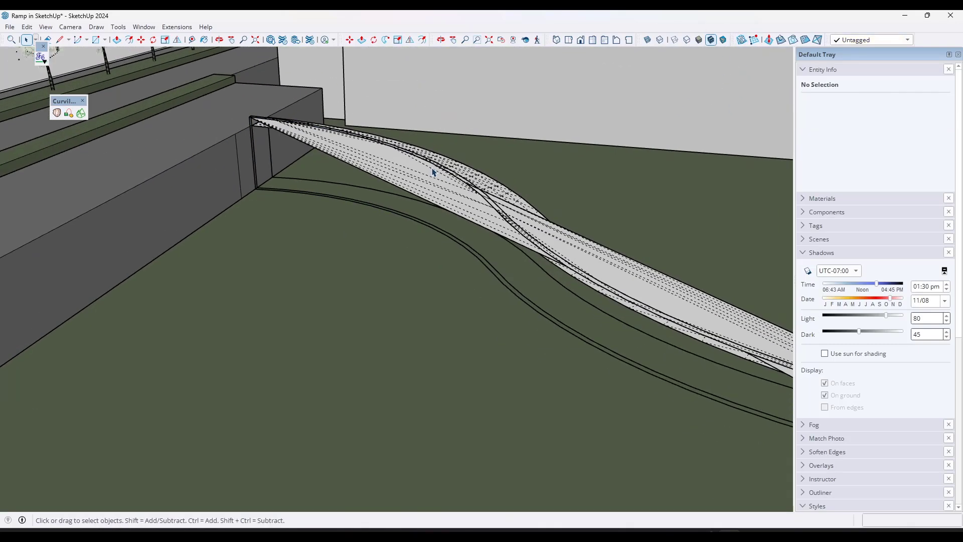
pyautogui.moveTo(432, 172); pyautogui.dragTo(463, 196, button='middle')
pyautogui.scroll(-3, 400, 173)
# Step: Build the outer face of the side wall with Curviloft Skinning from its raised curve, ground curve and end edges
pyautogui.scroll(4, 602, 232)
pyautogui.moveTo(612, 342); pyautogui.dragTo(733, 357, button='middle')
pyautogui.scroll(1, 734, 358)
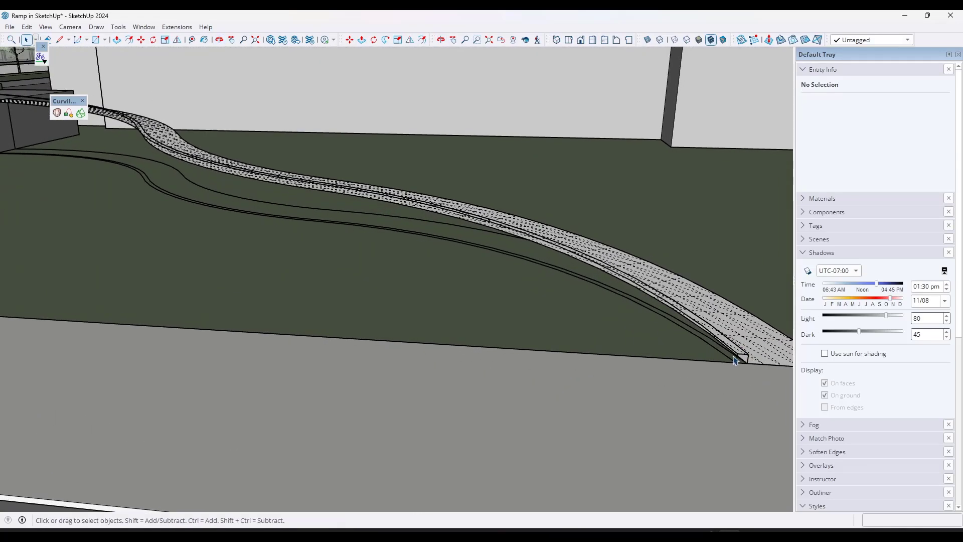
pyautogui.scroll(2, 737, 362)
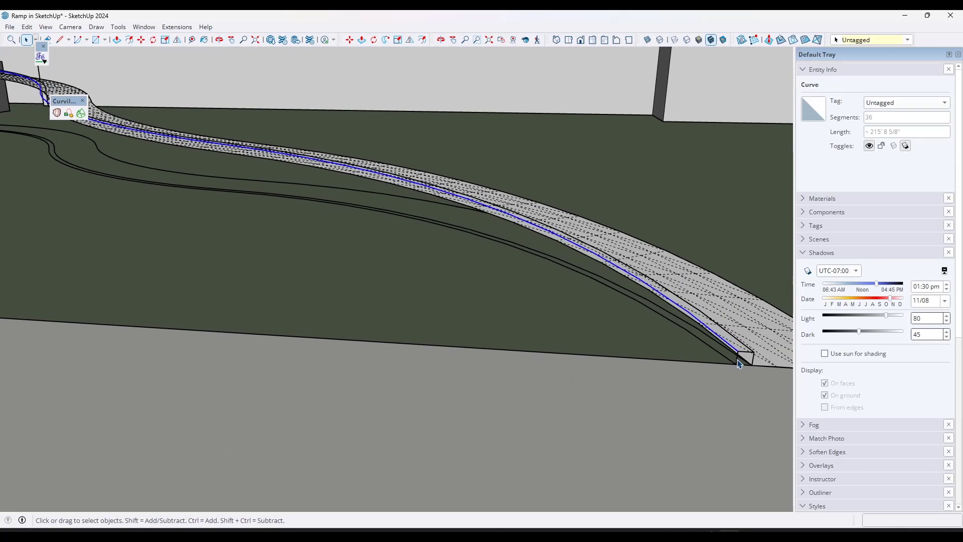
pyautogui.scroll(-4, 764, 356)
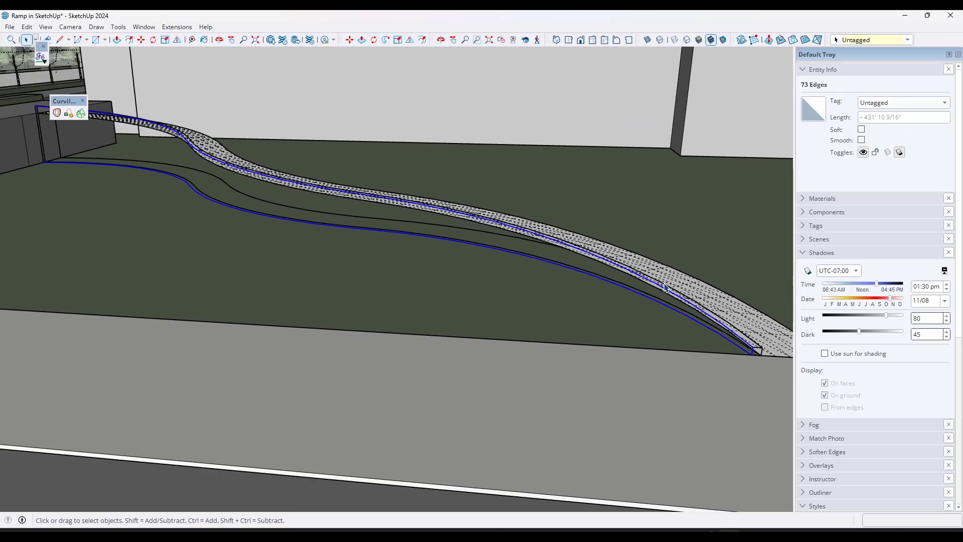
pyautogui.scroll(6, 215, 200)
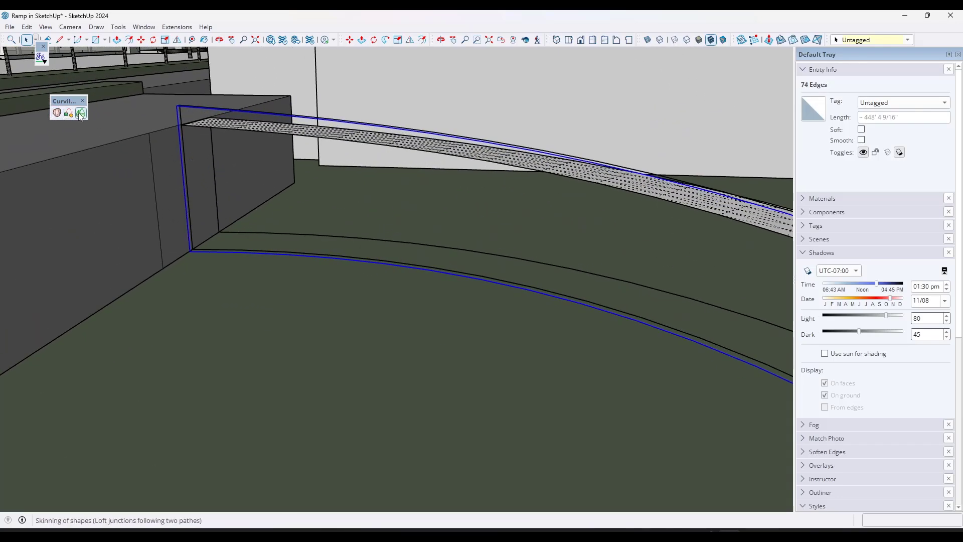
pyautogui.click(81, 114)
pyautogui.scroll(-5, 266, 165)
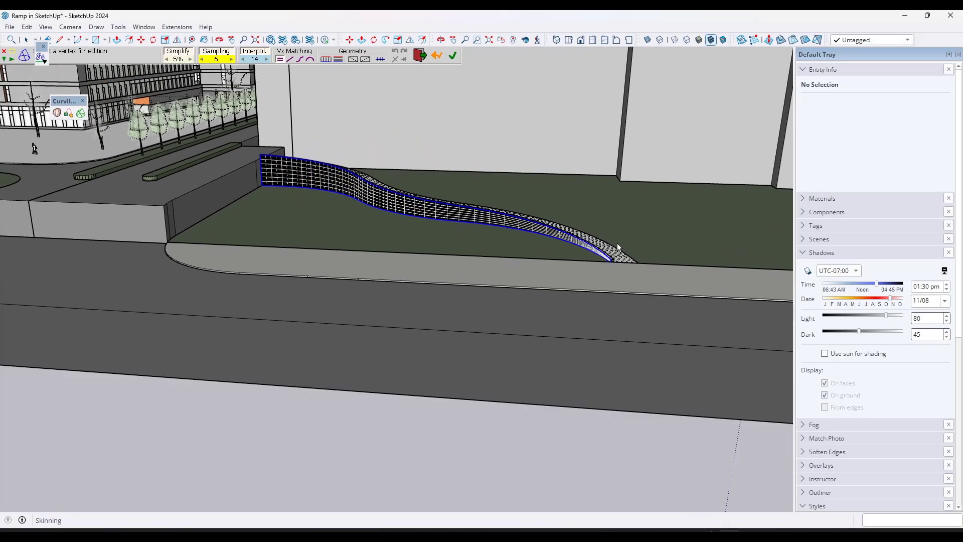
pyautogui.moveTo(618, 247); pyautogui.dragTo(424, 248, button='middle')
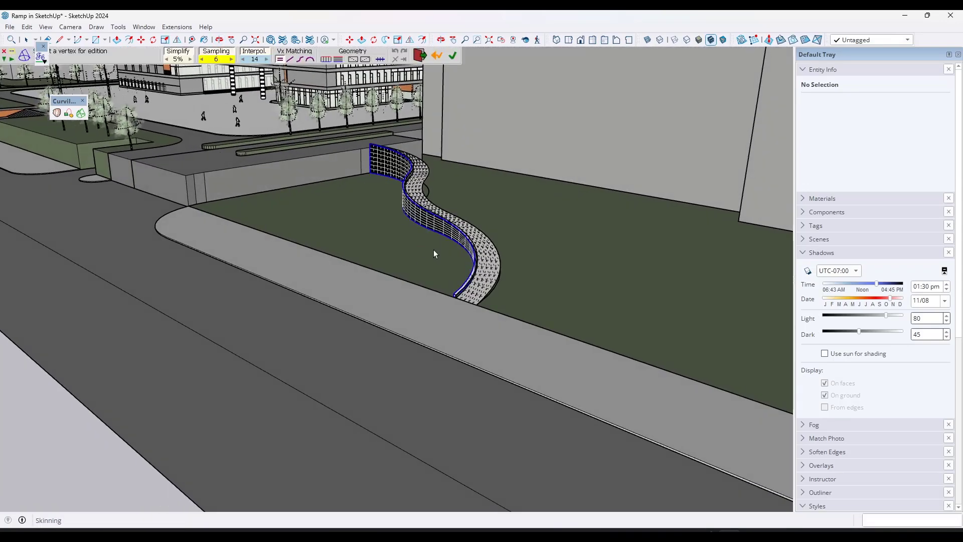
pyautogui.scroll(5, 478, 253)
pyautogui.press('Return')
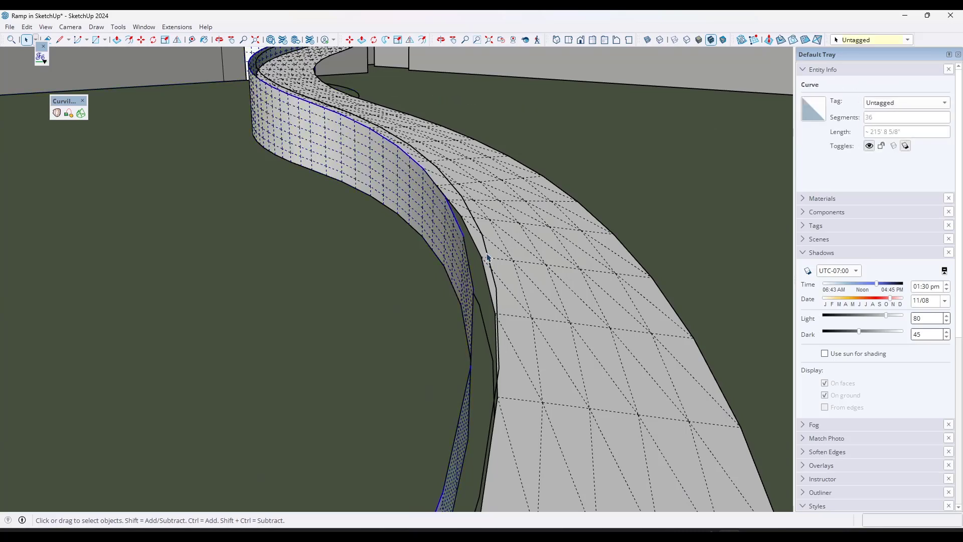
# Step: Create the top face of the side wall with Loft by Spline between the outer and inner raised curves
pyautogui.click(53, 114)
pyautogui.scroll(-5, 476, 262)
pyautogui.moveTo(571, 275); pyautogui.dragTo(415, 249, button='middle')
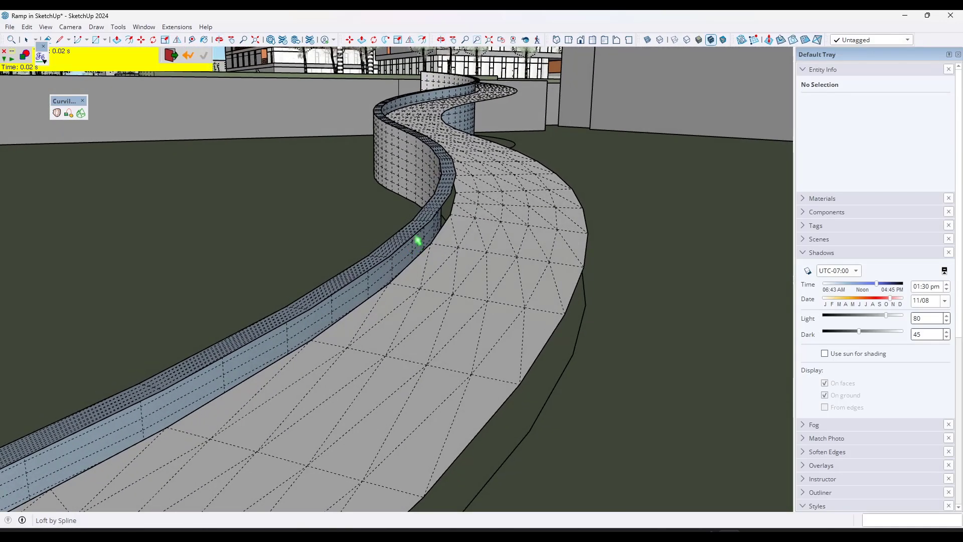
pyautogui.press('Return')
# Step: Copy the inner raised curve, its ground curve and the end edges about 254' away from the ramp, clear of the site
pyautogui.scroll(-5, 424, 238)
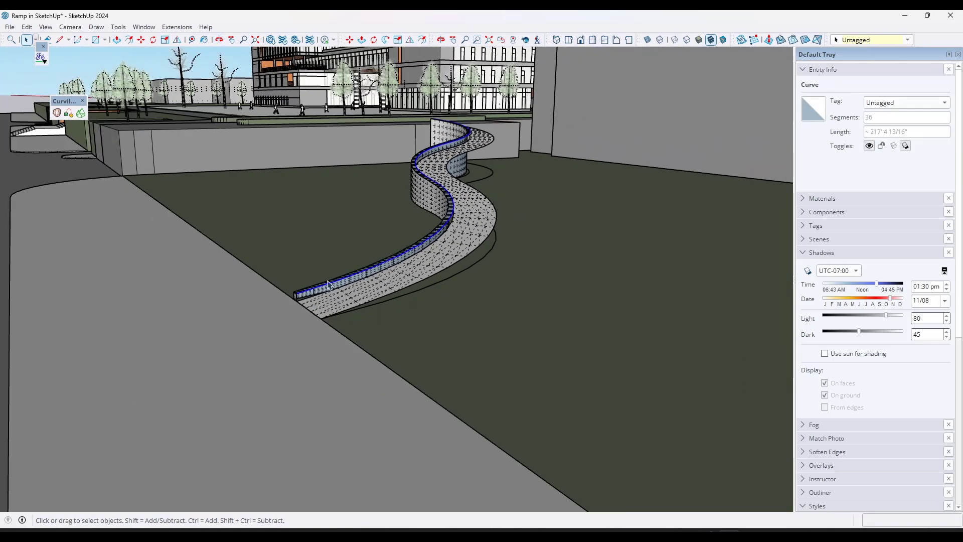
pyautogui.scroll(4, 298, 304)
pyautogui.keyDown('shift'); pyautogui.click(301, 307); pyautogui.keyUp('shift')
pyautogui.moveTo(302, 307); pyautogui.dragTo(471, 314, button='middle')
pyautogui.scroll(5, 493, 235)
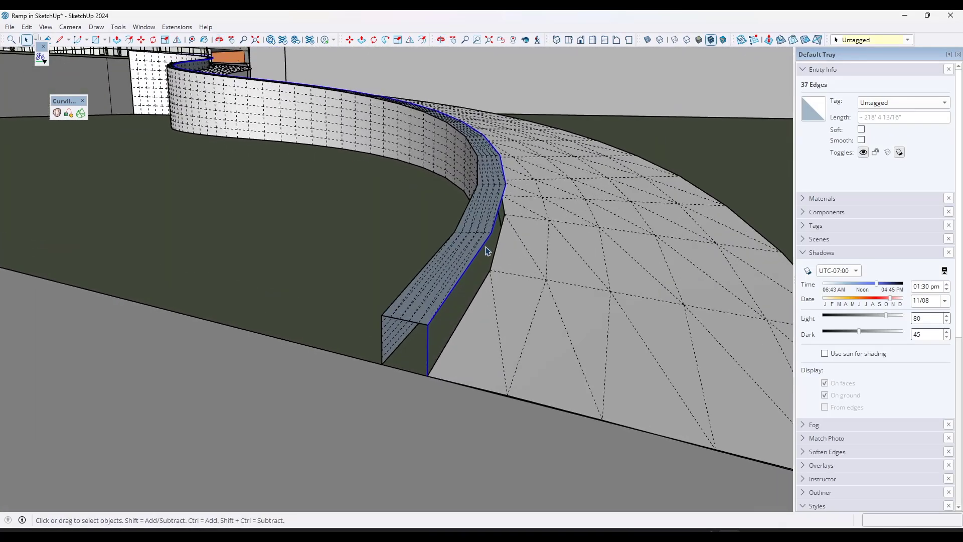
pyautogui.scroll(-5, 504, 236)
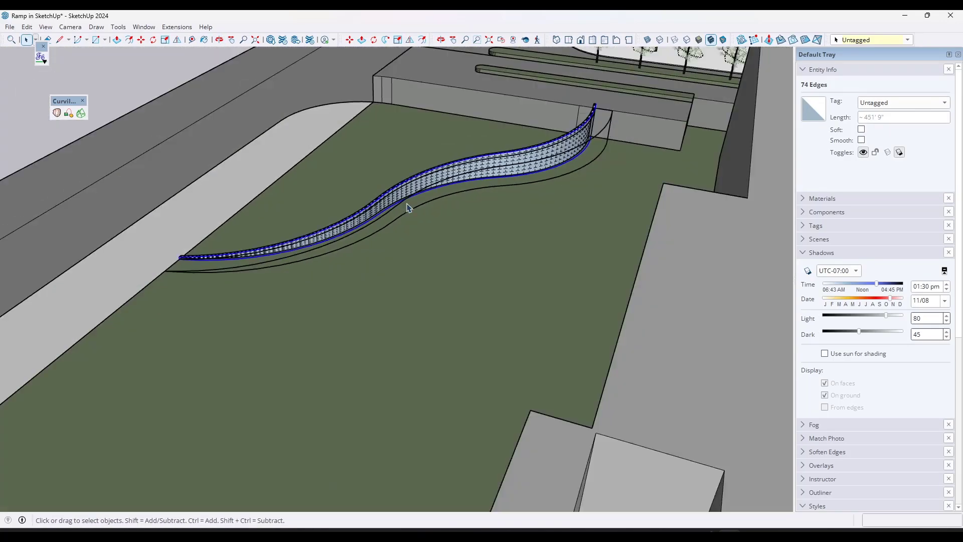
pyautogui.press('m')
pyautogui.press('ctrl')
pyautogui.click(341, 210)
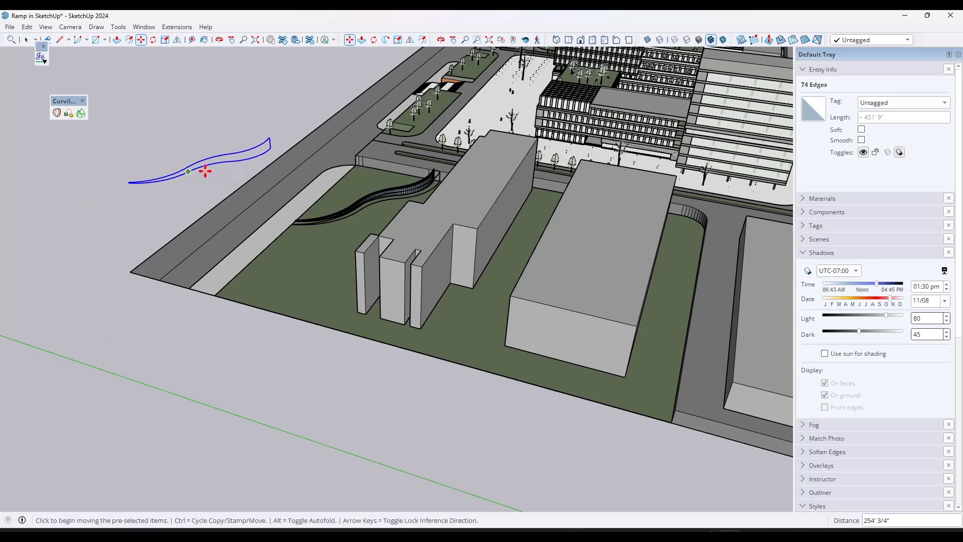
# Step: Create the inner wall face with Loft by Spline between the copied raised and ground curves
pyautogui.scroll(8, 236, 154)
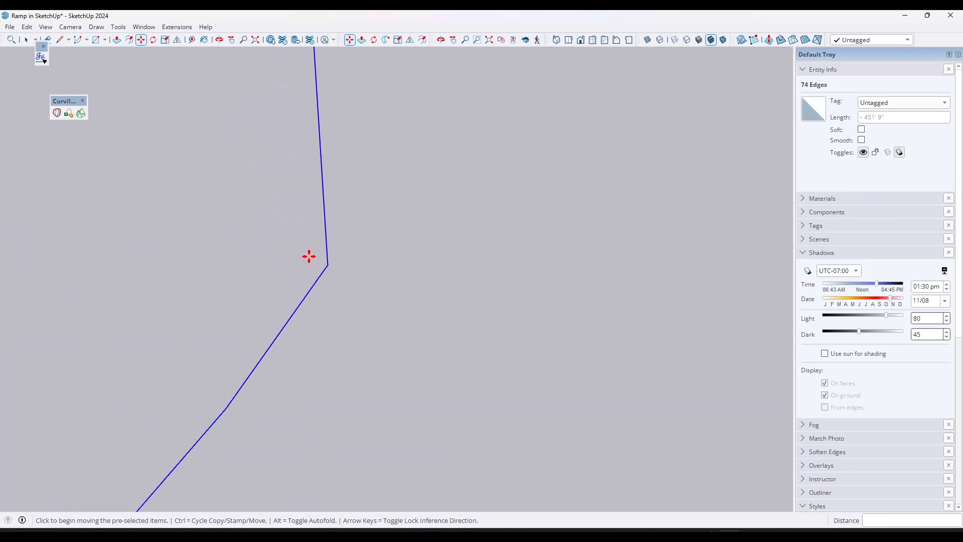
pyautogui.moveTo(328, 271); pyautogui.dragTo(393, 135, button='middle')
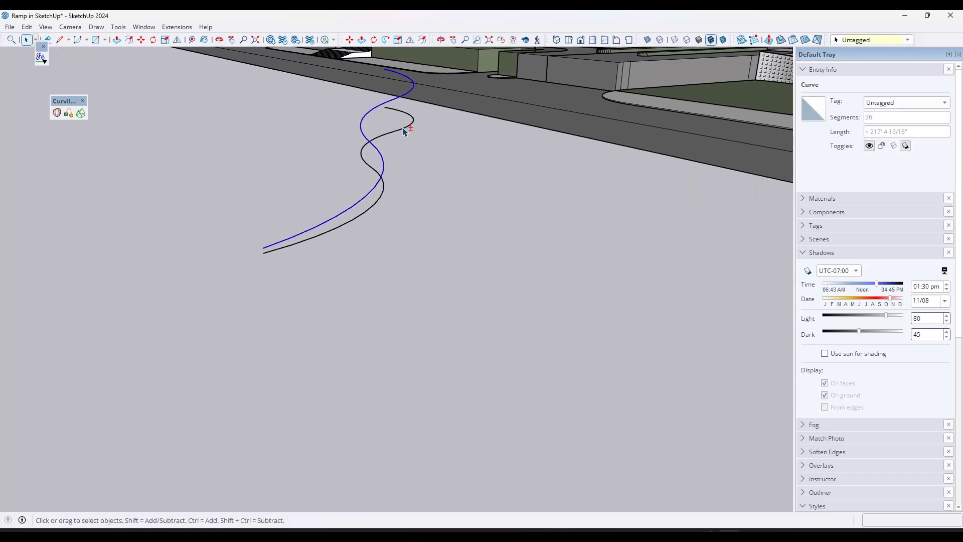
pyautogui.click(56, 113)
pyautogui.moveTo(537, 193); pyautogui.dragTo(398, 146, button='middle')
pyautogui.click(421, 182)
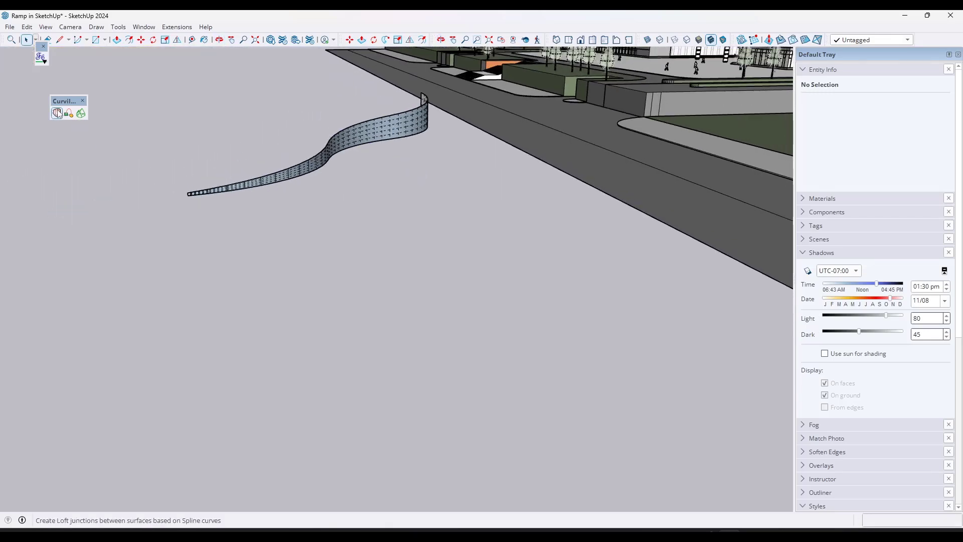
# Step: Reverse all faces inside the newly lofted inner wall group
pyautogui.doubleClick(386, 133)
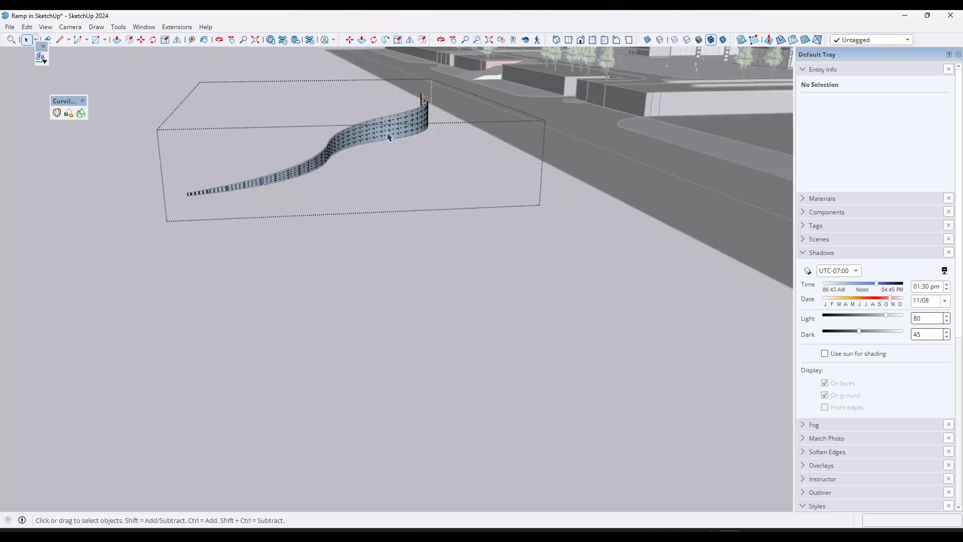
pyautogui.tripleClick(389, 135)
pyautogui.rightClick(389, 134)
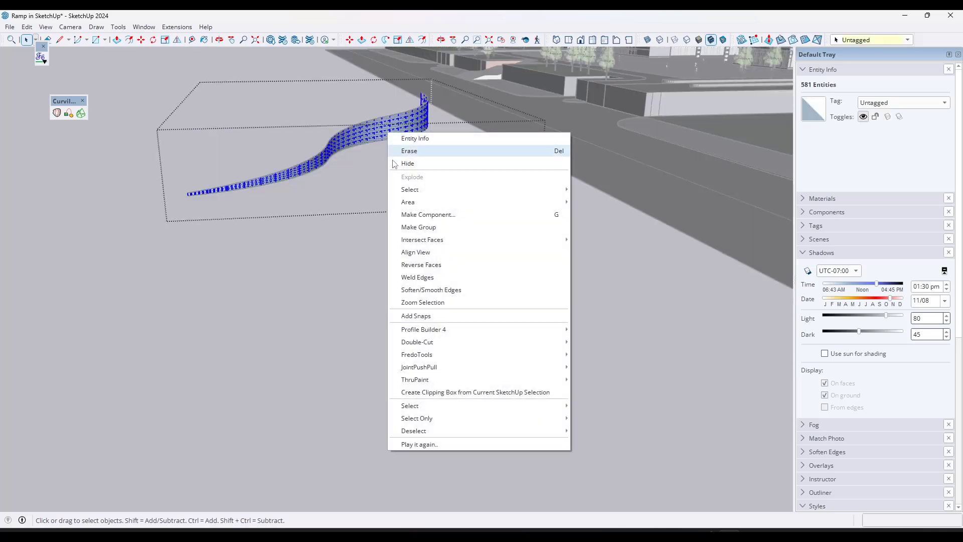
pyautogui.click(420, 265)
pyautogui.click(397, 170)
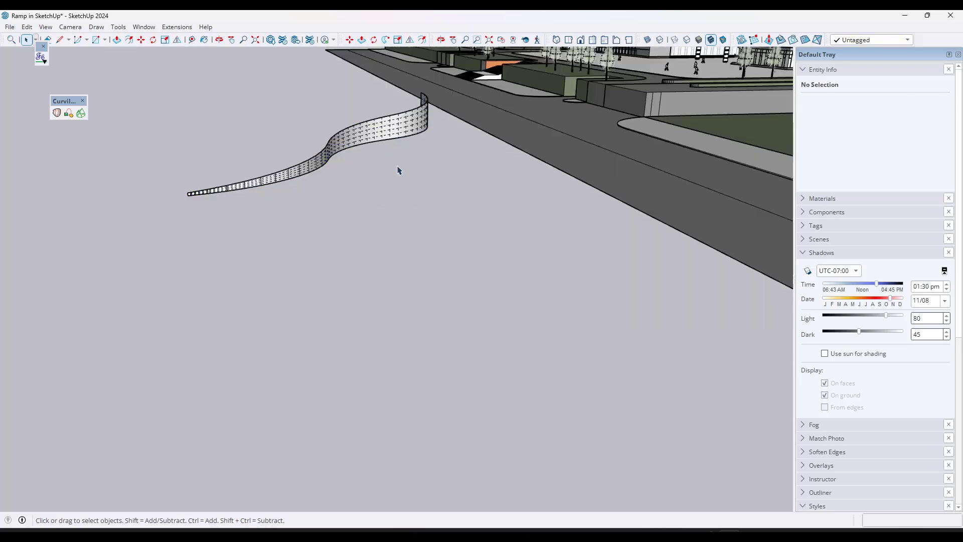
# Step: Move the lofted inner wall face from the empty area back into place along the ramp's edge
pyautogui.click(238, 189)
pyautogui.scroll(3, 245, 193)
pyautogui.scroll(2, 178, 199)
pyautogui.press('m')
pyautogui.click(116, 204)
pyautogui.scroll(-8, 174, 226)
# Step: Offset the ground curve of the ramp's opposite edge to form the base of a second side wall
pyautogui.scroll(6, 426, 235)
pyautogui.moveTo(426, 241); pyautogui.dragTo(501, 150, button='middle')
pyautogui.doubleClick(501, 91)
pyautogui.click(489, 249)
pyautogui.click(437, 222)
pyautogui.press('f')
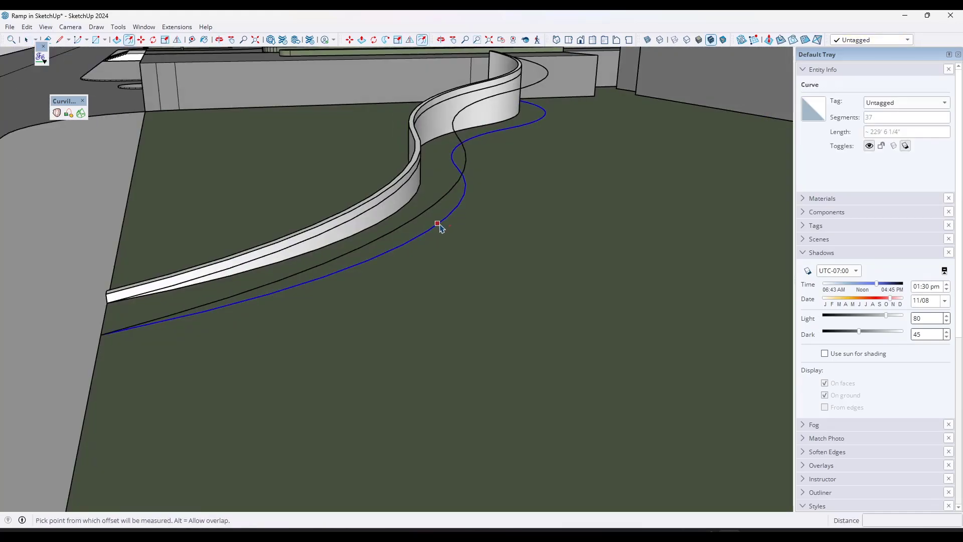
pyautogui.click(444, 228)
pyautogui.press('space')
# Step: Turn on X-ray and delete the surplus piece where the new offset curve meets the block's wall
pyautogui.scroll(3, 88, 341)
pyautogui.moveTo(88, 342); pyautogui.dragTo(251, 316, button='middle')
pyautogui.scroll(10, 646, 189)
pyautogui.press('x')
pyautogui.press('l')
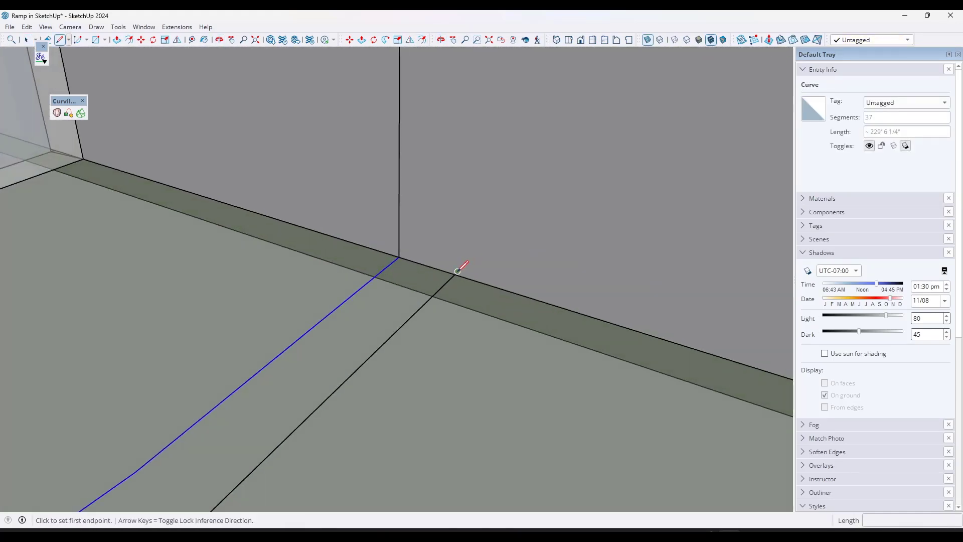
pyautogui.scroll(2, 457, 271)
pyautogui.press('space')
pyautogui.click(461, 270)
pyautogui.press('Delete')
# Step: Select the boundary curves of the second side wall and generate its face with Curviloft Skinning
pyautogui.scroll(-3, 464, 282)
pyautogui.press('Escape')
pyautogui.scroll(-3, 537, 261)
pyautogui.moveTo(261, 236); pyautogui.dragTo(330, 241, button='middle')
pyautogui.scroll(5, 253, 242)
pyautogui.keyDown('shift'); pyautogui.click(296, 208); pyautogui.keyUp('shift')
pyautogui.scroll(-4, 125, 375)
pyautogui.click(80, 113)
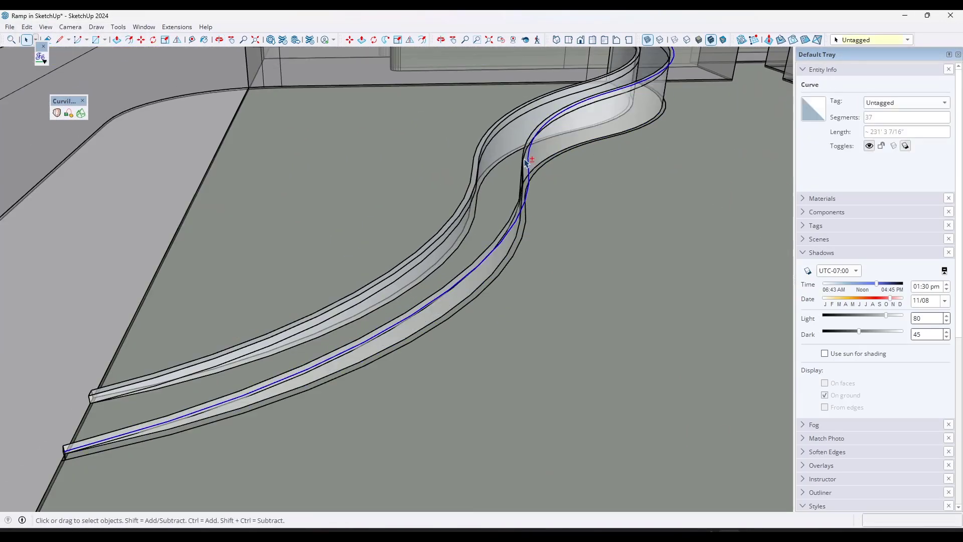
# Step: Select the second side wall's remaining raised and outer ground curves and build its outer side from them
pyautogui.keyDown('shift'); pyautogui.click(524, 161); pyautogui.keyUp('shift')
pyautogui.click(443, 239)
pyautogui.keyDown('shift'); pyautogui.click(312, 329); pyautogui.keyUp('shift')
pyautogui.rightClick(318, 327)
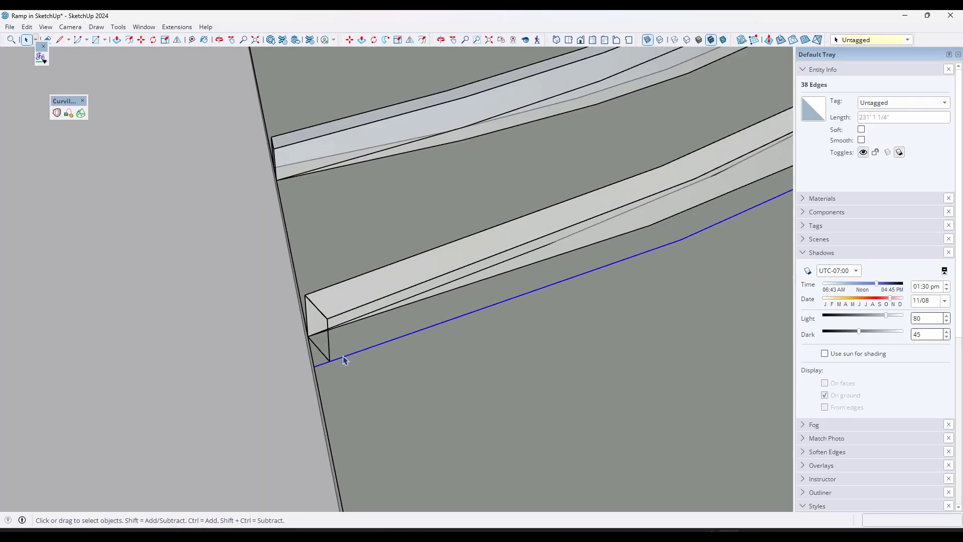
pyautogui.click(40, 55)
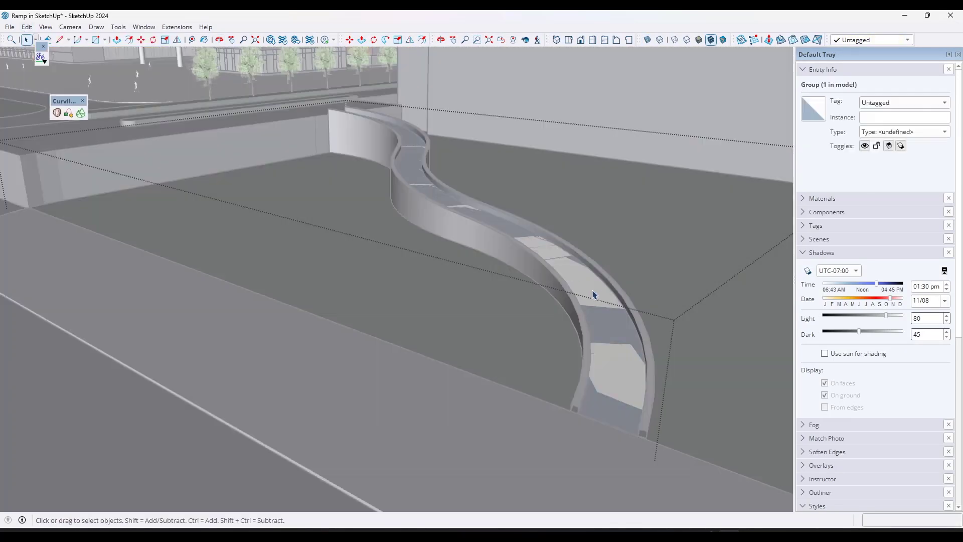
# Step: Move the ramp surface group lying between the two side walls
pyautogui.press('m')
pyautogui.click(595, 294)
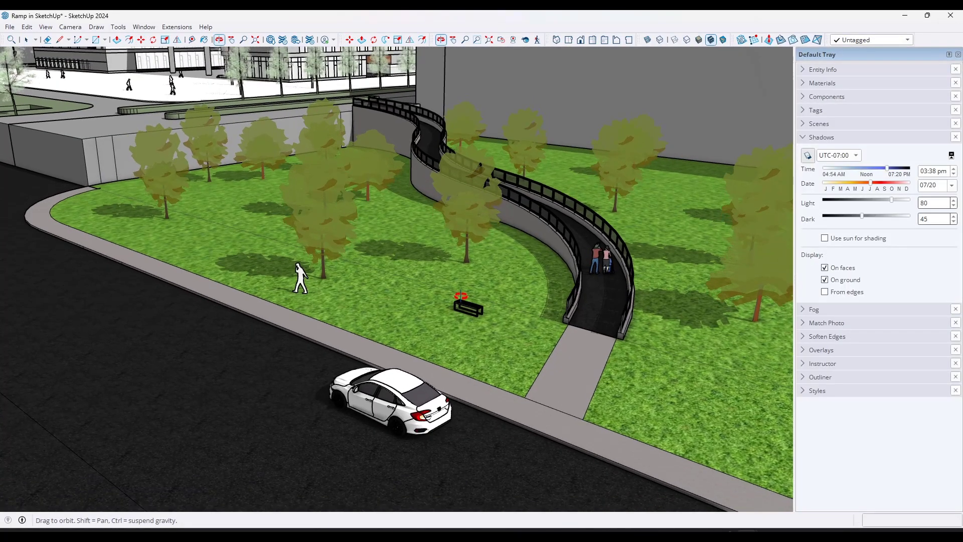
# Step: Examine the finished ramp with its side walls, railings and surrounding landscape from above and from ground level
pyautogui.moveTo(460, 295); pyautogui.dragTo(464, 297)
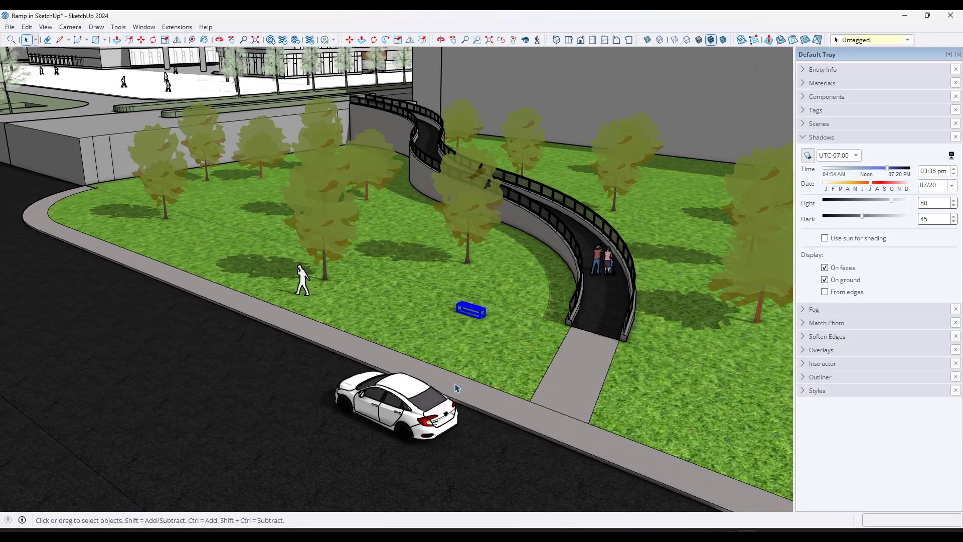
pyautogui.moveTo(489, 243); pyautogui.dragTo(484, 246, button='middle')
pyautogui.scroll(5, 621, 293)
pyautogui.moveTo(621, 293); pyautogui.dragTo(510, 250, button='middle')
pyautogui.scroll(3, 643, 274)
pyautogui.scroll(-3, 649, 274)
pyautogui.moveTo(604, 279); pyautogui.dragTo(551, 348, button='middle')
pyautogui.scroll(2, 624, 282)
pyautogui.scroll(-4, 626, 282)
pyautogui.scroll(4, 549, 289)
pyautogui.scroll(1, 581, 287)
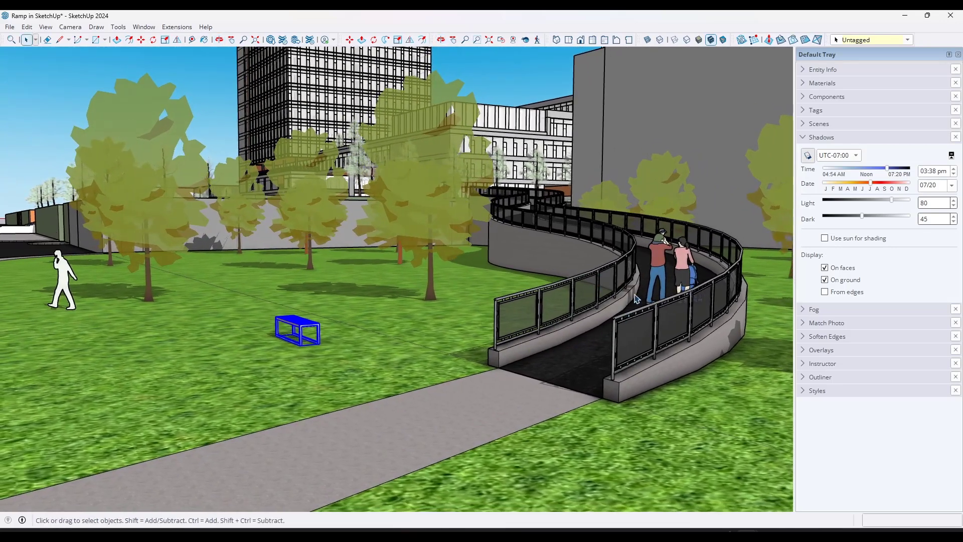